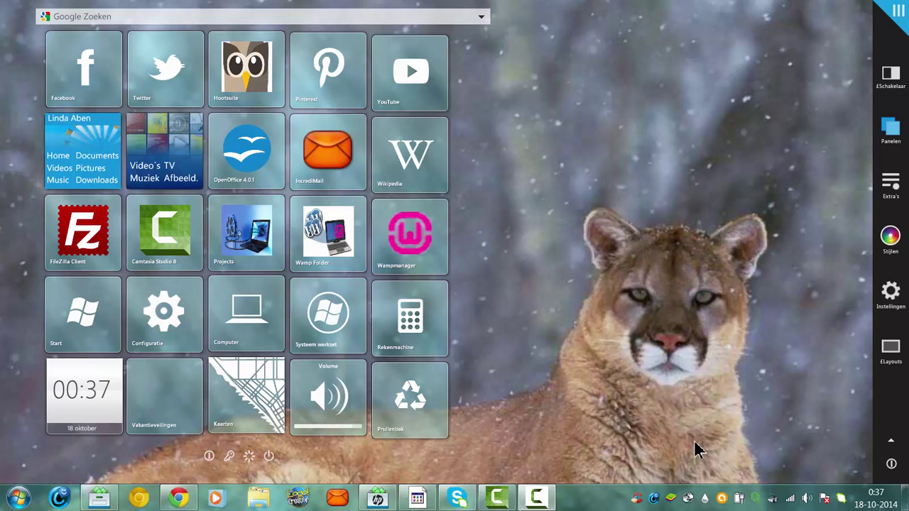
# Step: Open the Rainmeter manager and save the current desktop layout as a theme named "Blue Theme"
pyautogui.doubleClick(705, 501)
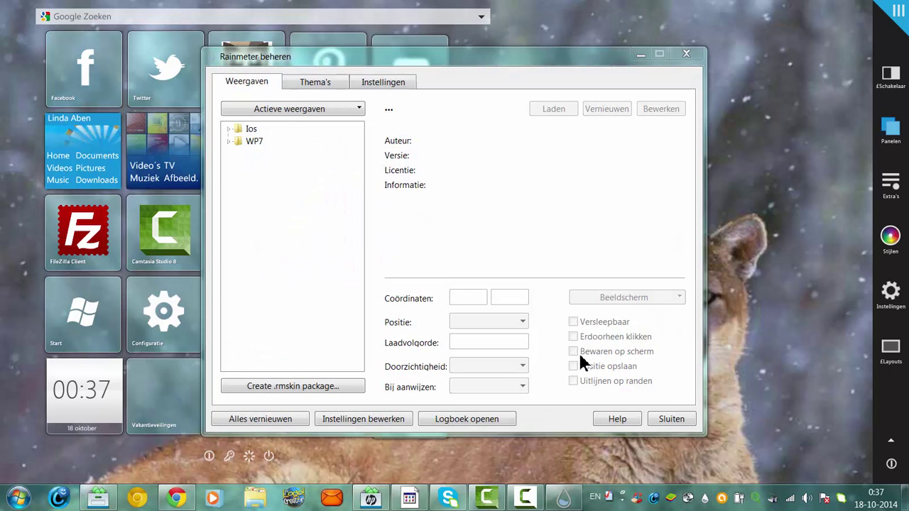
pyautogui.click(324, 84)
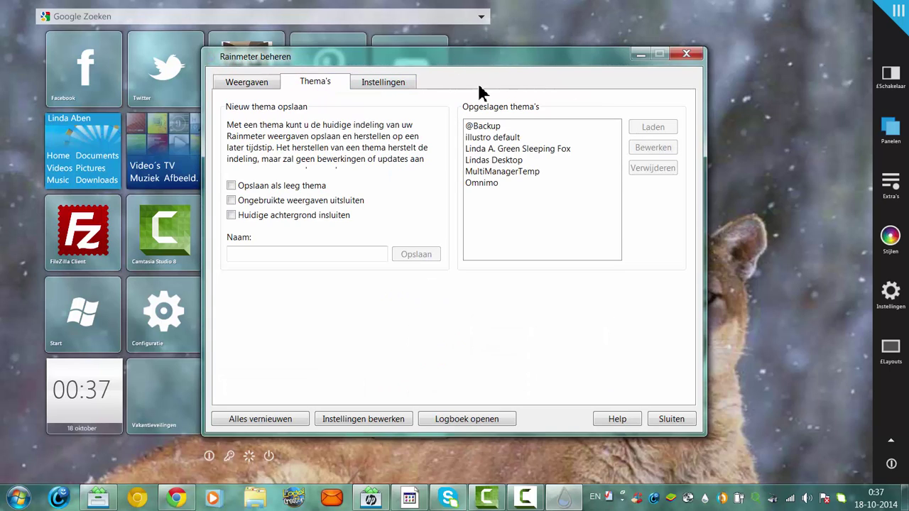
pyautogui.click(331, 254)
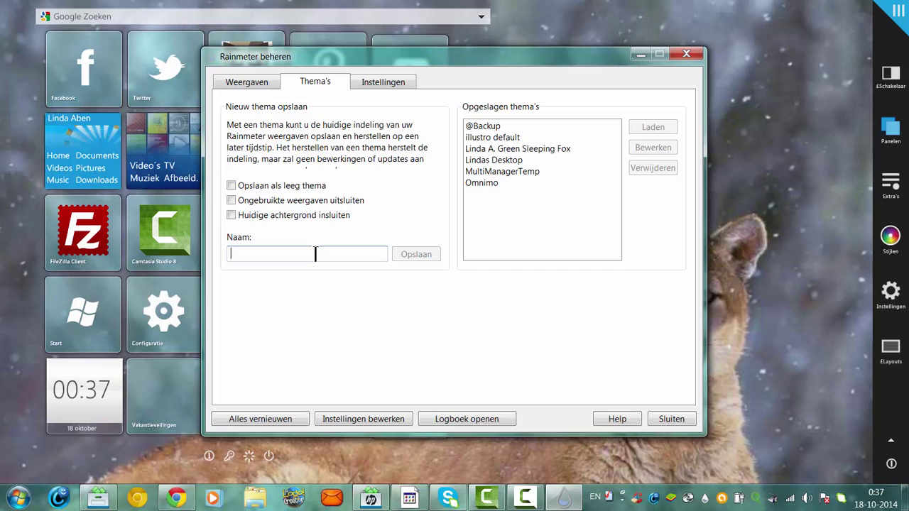
pyautogui.write('Blue Theme')
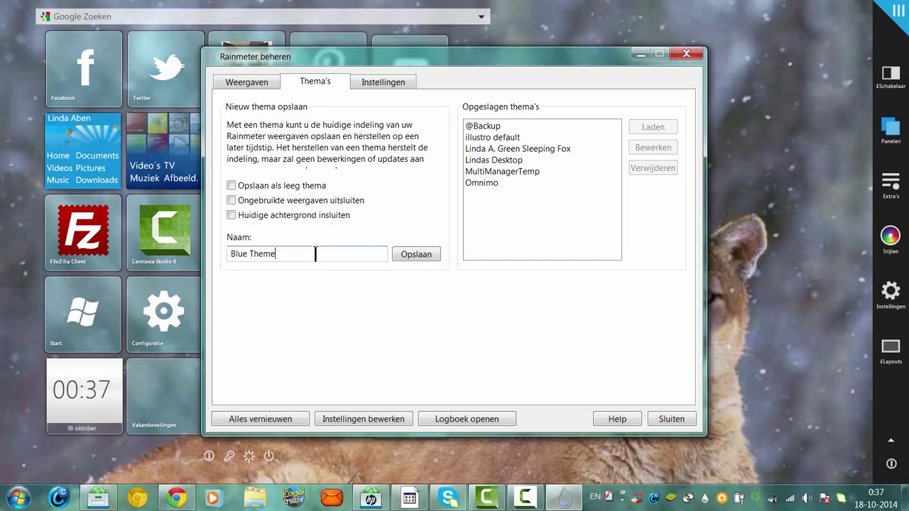
pyautogui.click(412, 256)
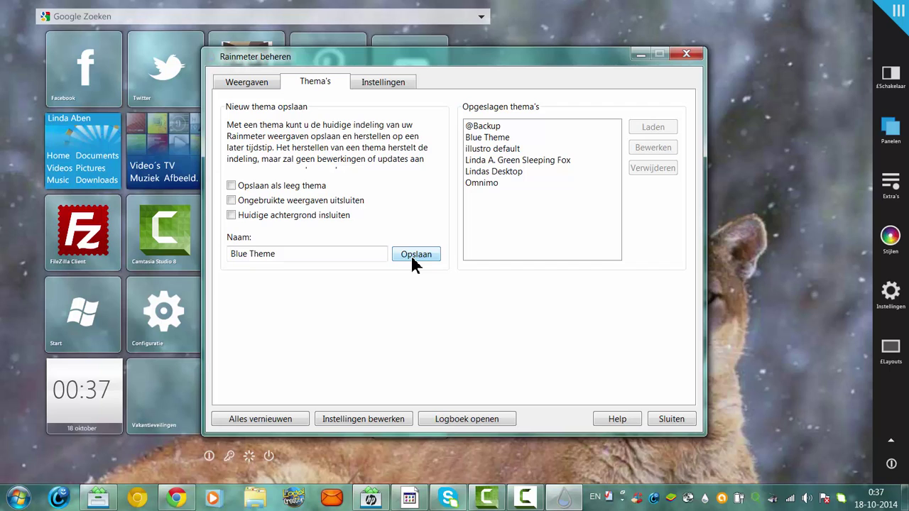
# Step: Decline replacing the existing theme, save the layout as "Blue Theme Backup" instead, and close the Rainmeter manager
pyautogui.click(411, 256)
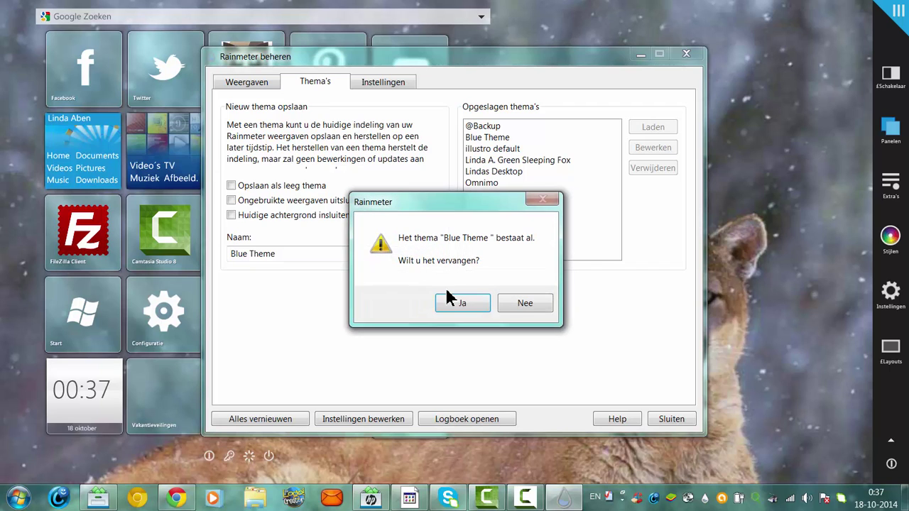
pyautogui.click(524, 304)
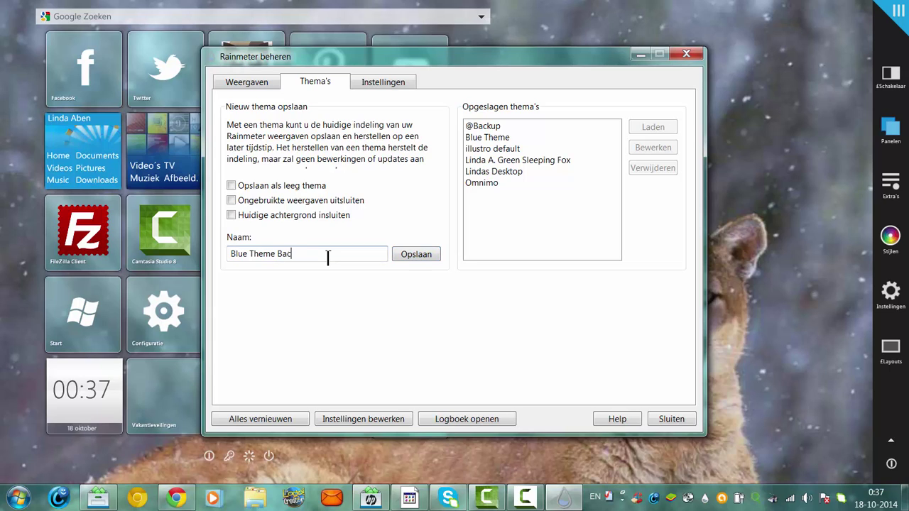
pyautogui.click(403, 253)
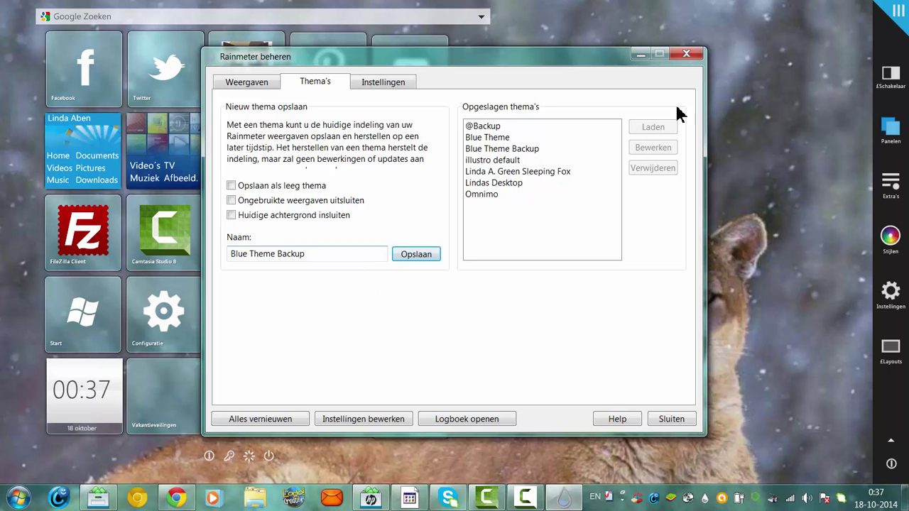
pyautogui.click(686, 56)
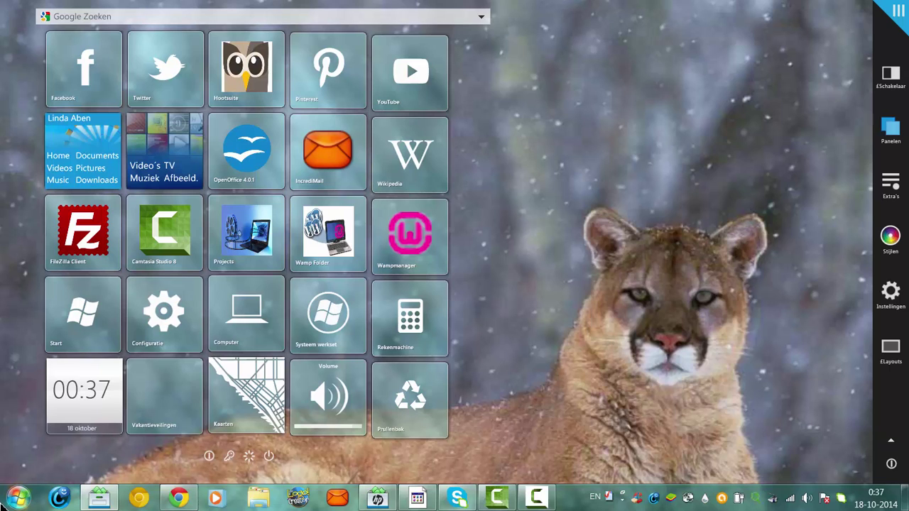
# Step: Set the sleeping-fox-wallpaper image from the Wallpapers pictures folder as desktop background and minimize the open windows
pyautogui.click(5, 501)
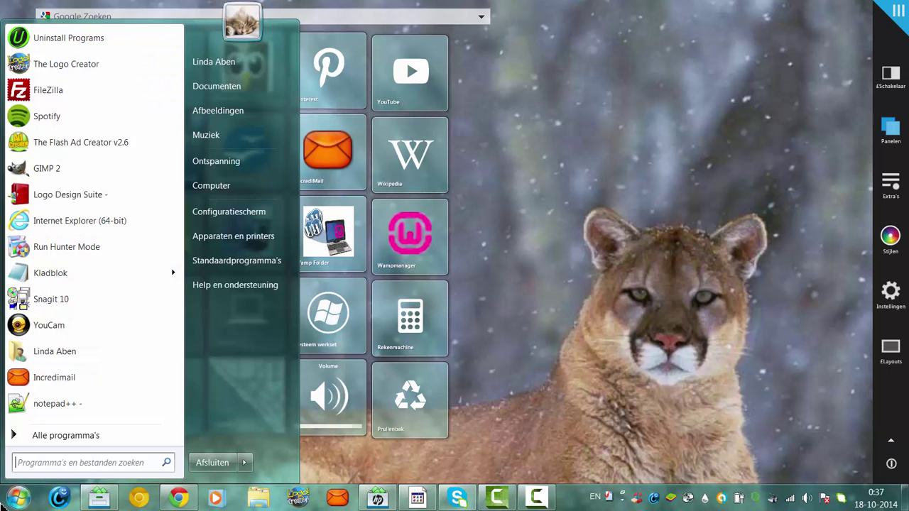
pyautogui.click(582, 365)
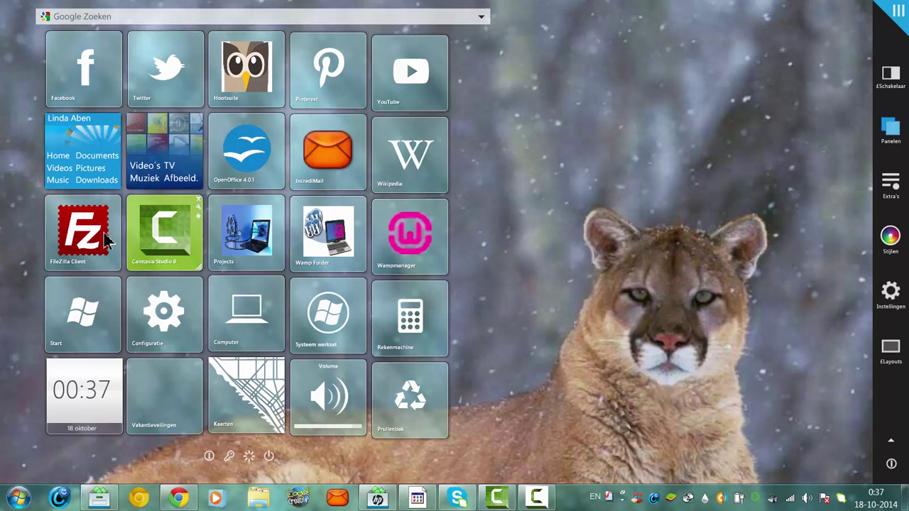
pyautogui.click(90, 170)
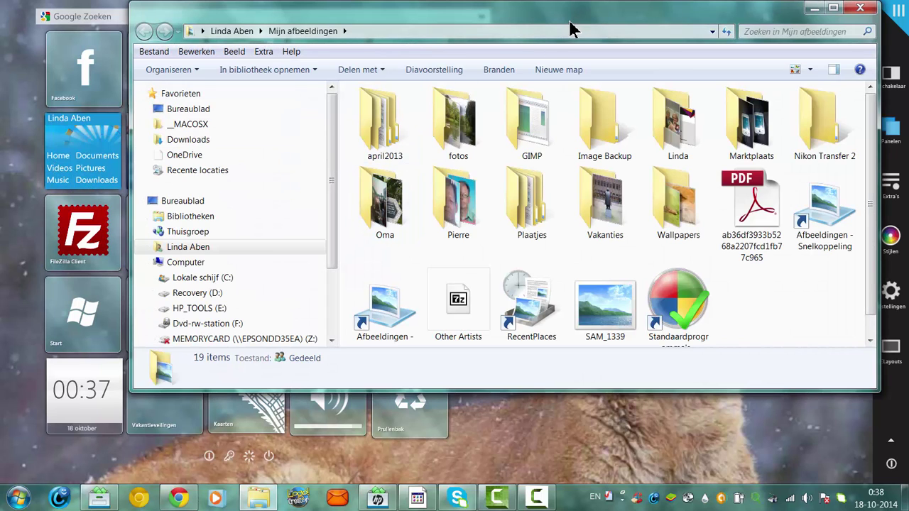
pyautogui.doubleClick(664, 218)
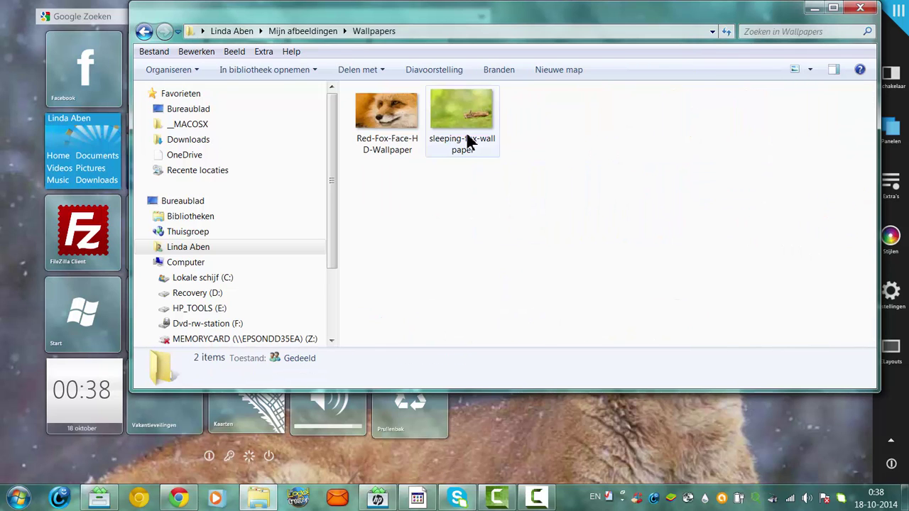
pyautogui.doubleClick(468, 135)
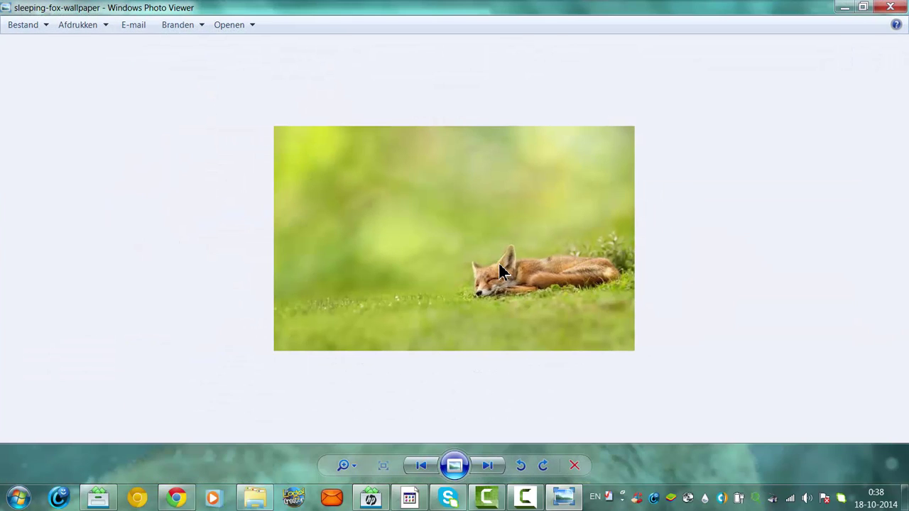
pyautogui.rightClick(499, 267)
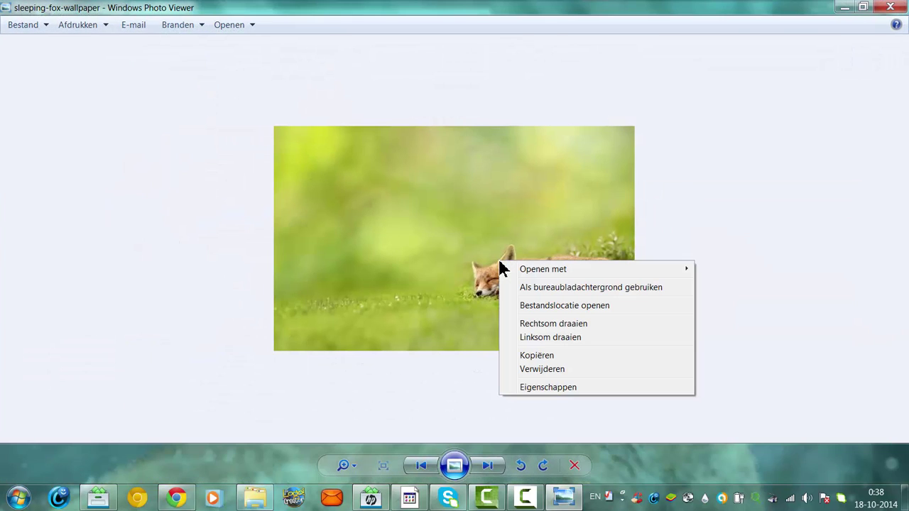
pyautogui.click(537, 288)
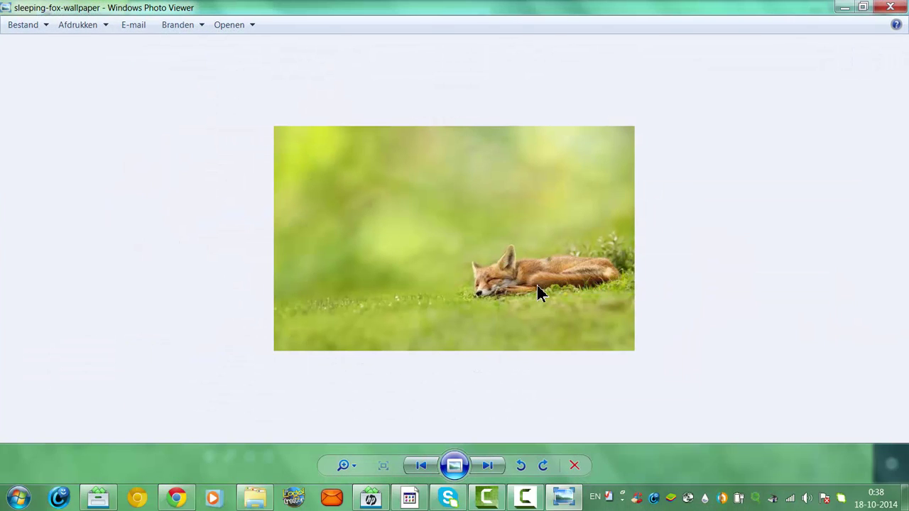
pyautogui.click(843, 8)
pyautogui.click(815, 9)
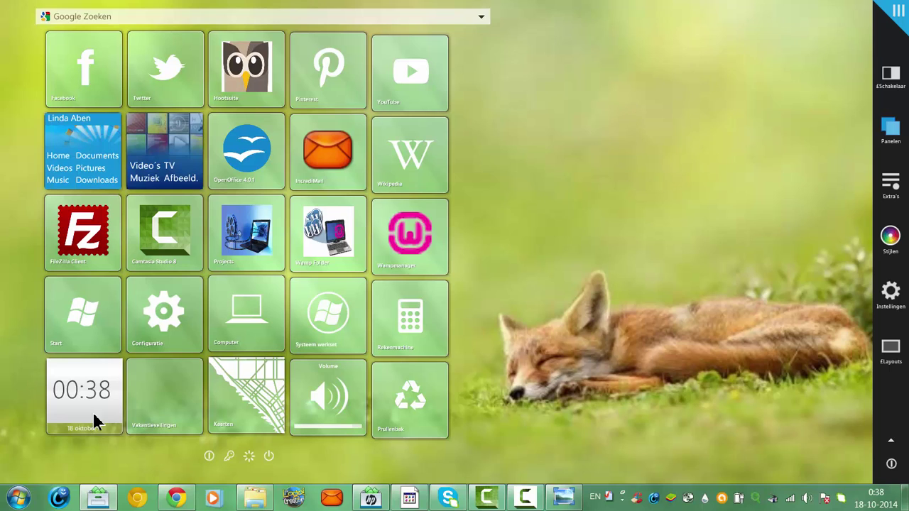
# Step: Open the desktop background settings in the Control Panel, set the picture position to Vullen and save the changes
pyautogui.click(18, 497)
pyautogui.click(391, 319)
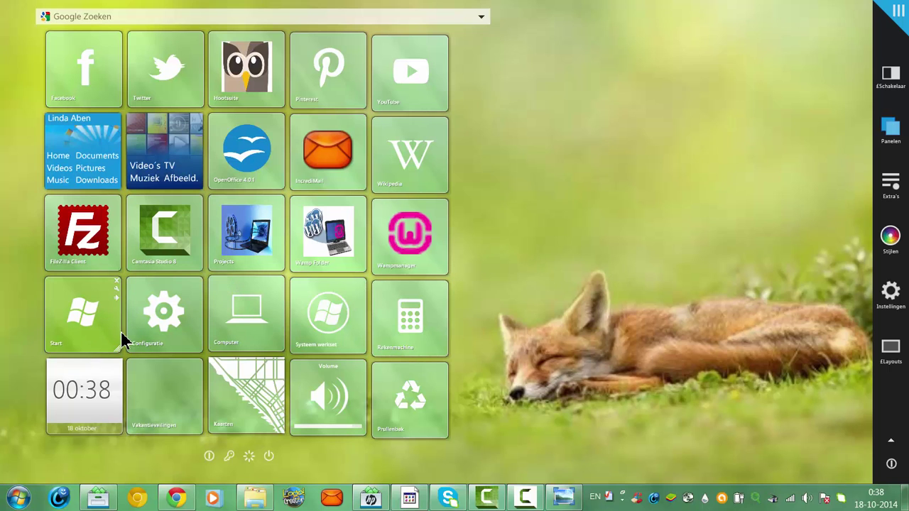
pyautogui.click(154, 320)
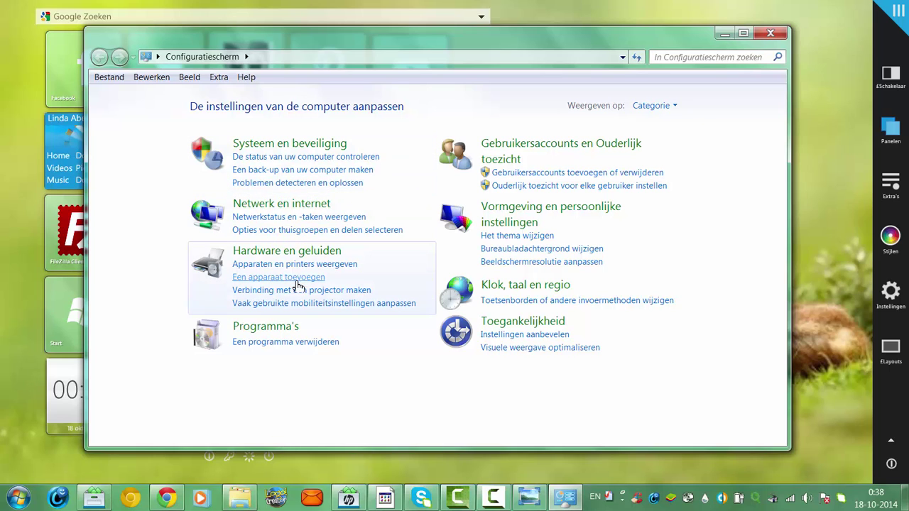
pyautogui.click(504, 249)
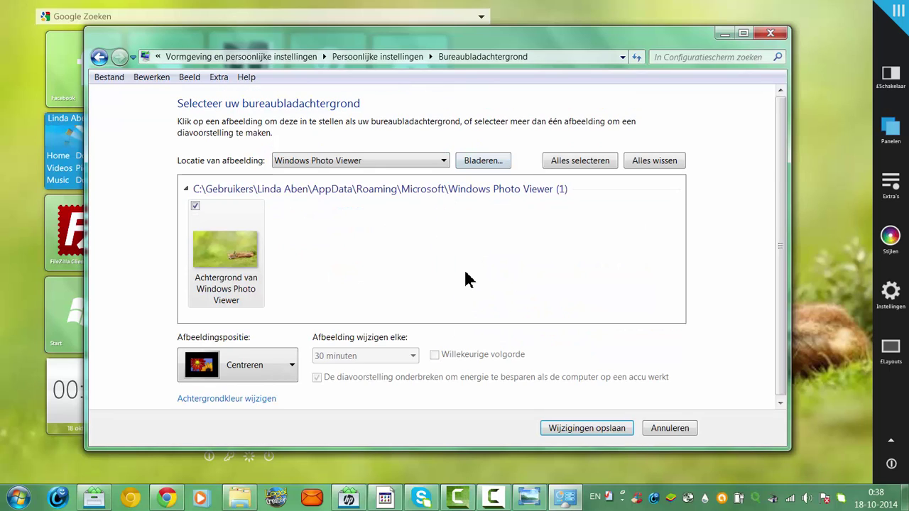
pyautogui.click(263, 383)
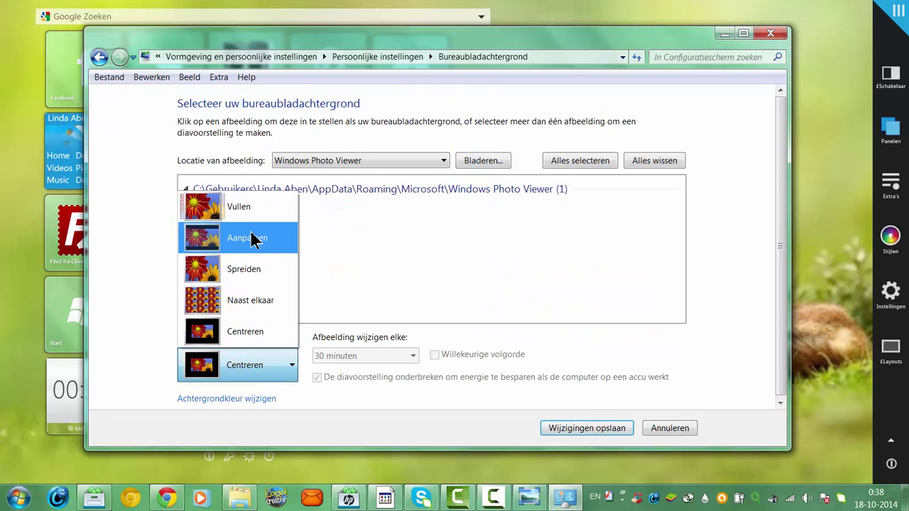
pyautogui.click(254, 208)
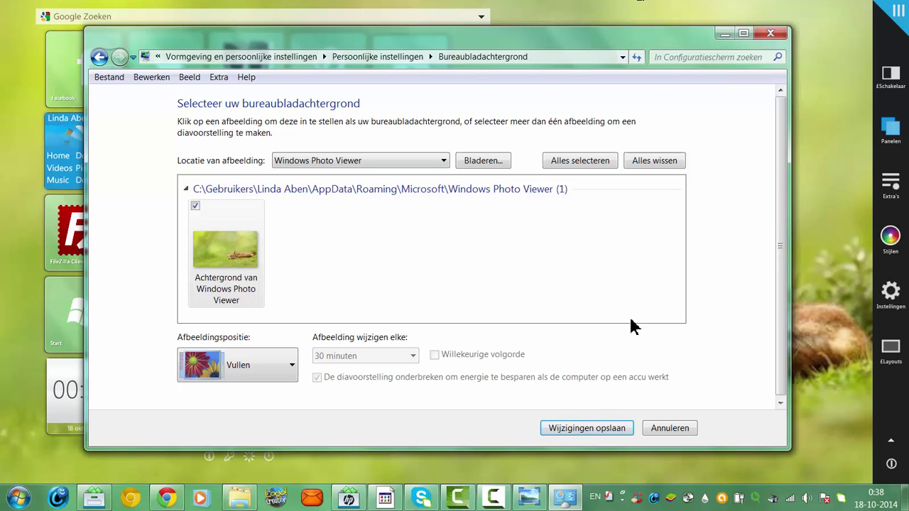
pyautogui.click(591, 430)
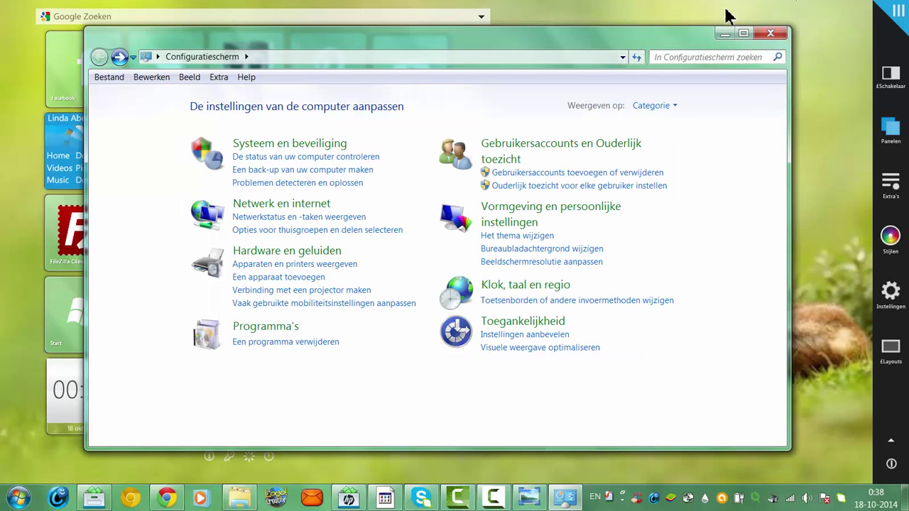
# Step: Set the desktop background's picture position to Spreiden, save the changes and close the Control Panel
pyautogui.moveTo(635, 45); pyautogui.dragTo(335, 8)
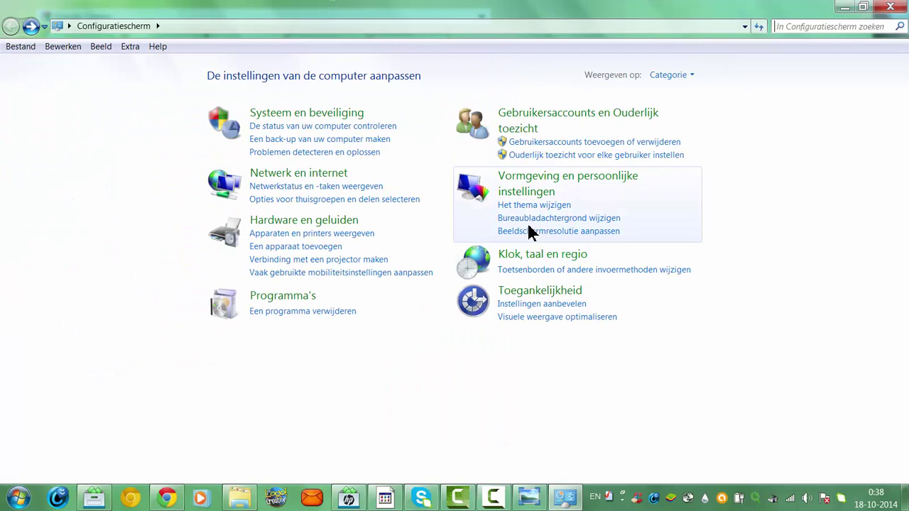
pyautogui.click(530, 221)
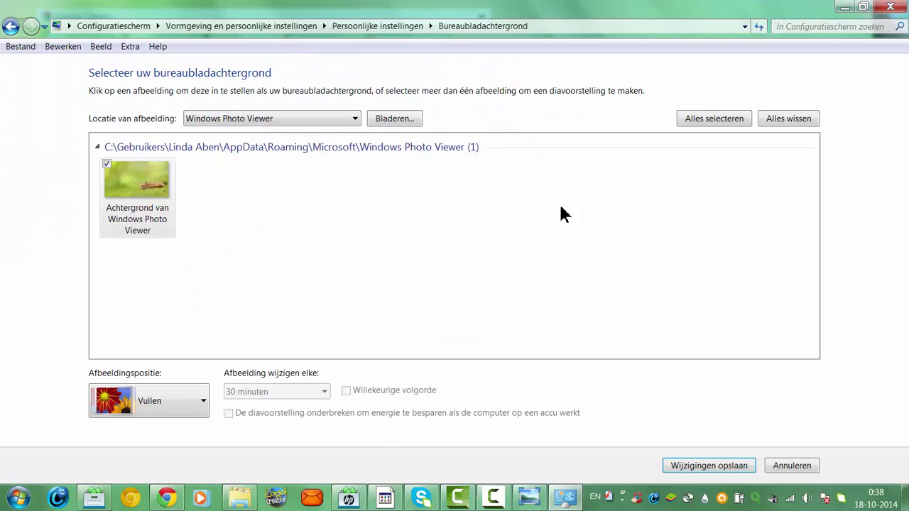
pyautogui.click(190, 401)
pyautogui.click(186, 306)
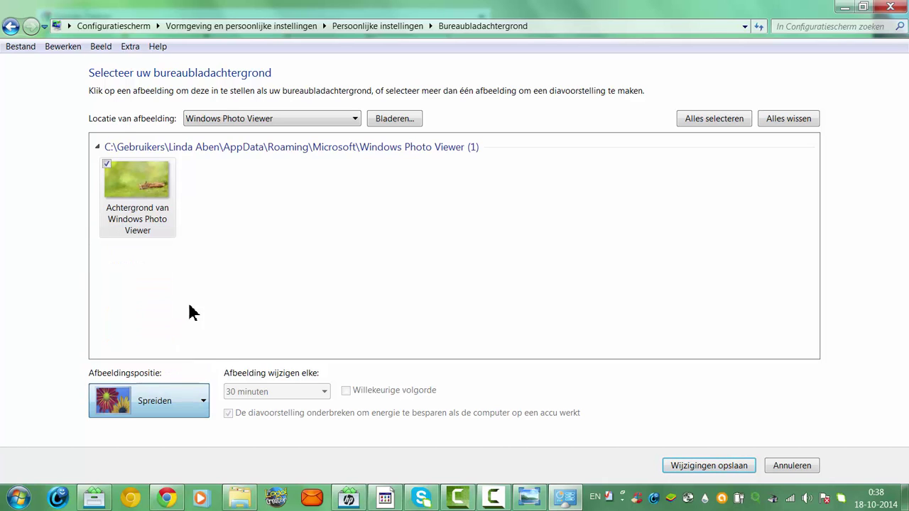
pyautogui.click(702, 463)
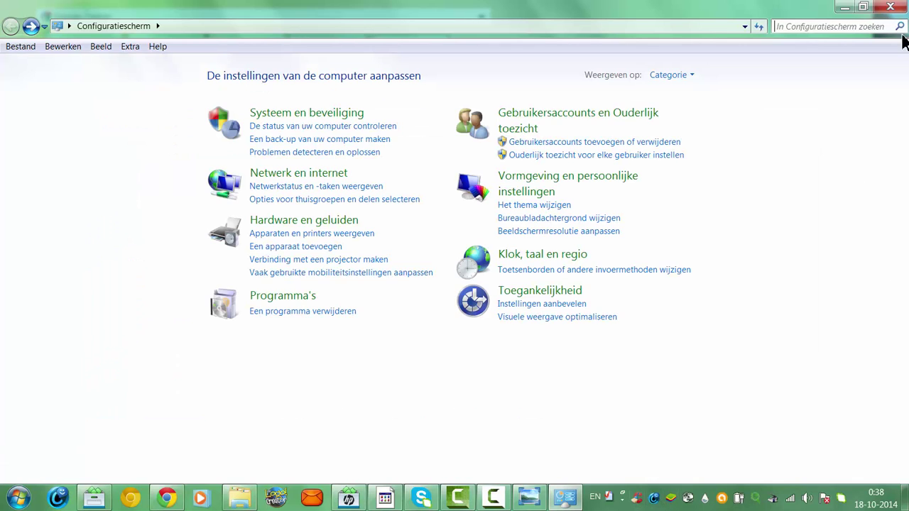
pyautogui.click(861, 9)
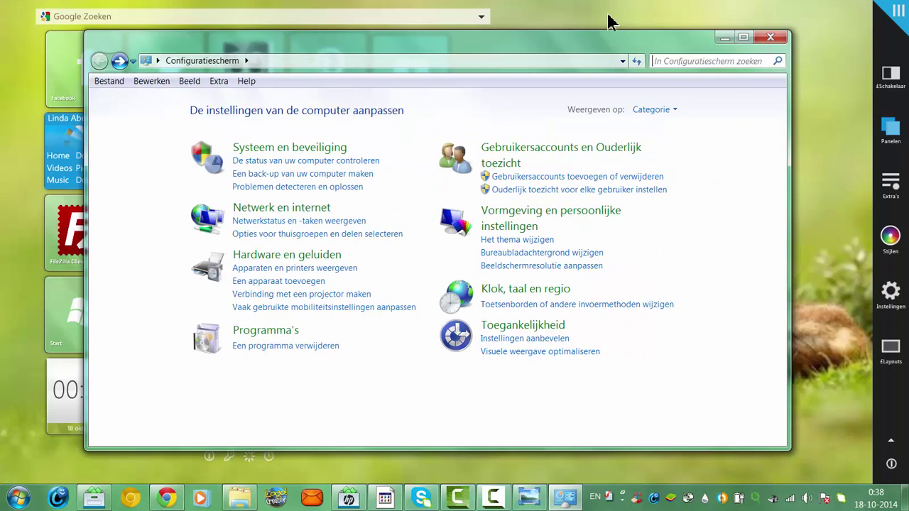
pyautogui.moveTo(619, 41); pyautogui.dragTo(451, 28)
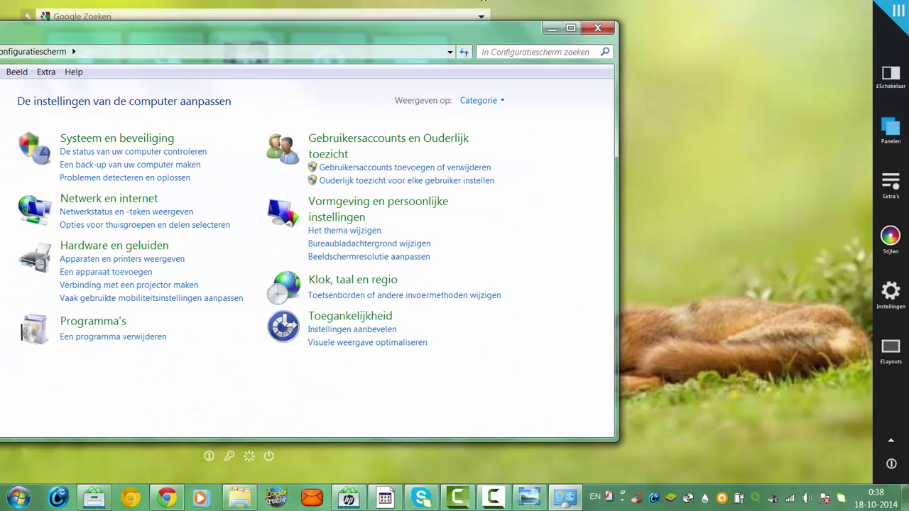
pyautogui.click(597, 28)
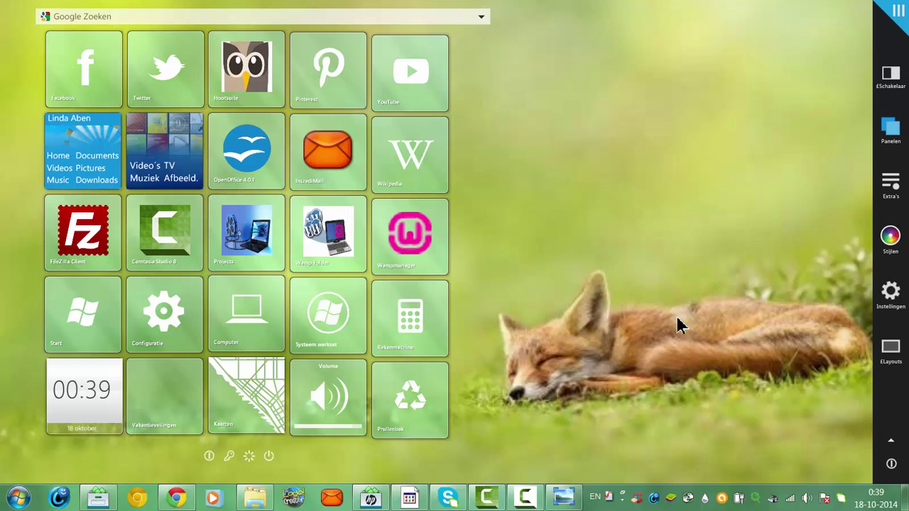
# Step: Reopen the Rainmeter manager, dismissing the antivirus window, and save the current layout as theme "Sleeing Fox 18 oct 2014"
pyautogui.click(705, 500)
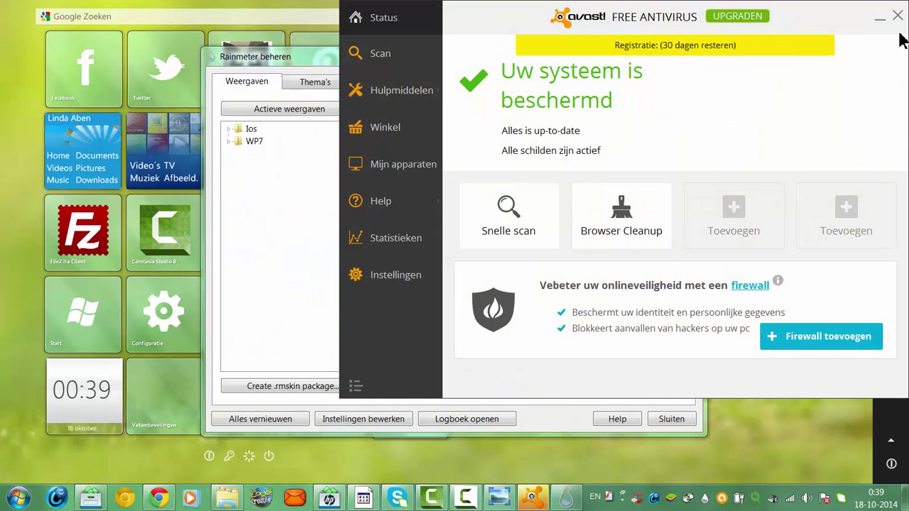
pyautogui.click(899, 17)
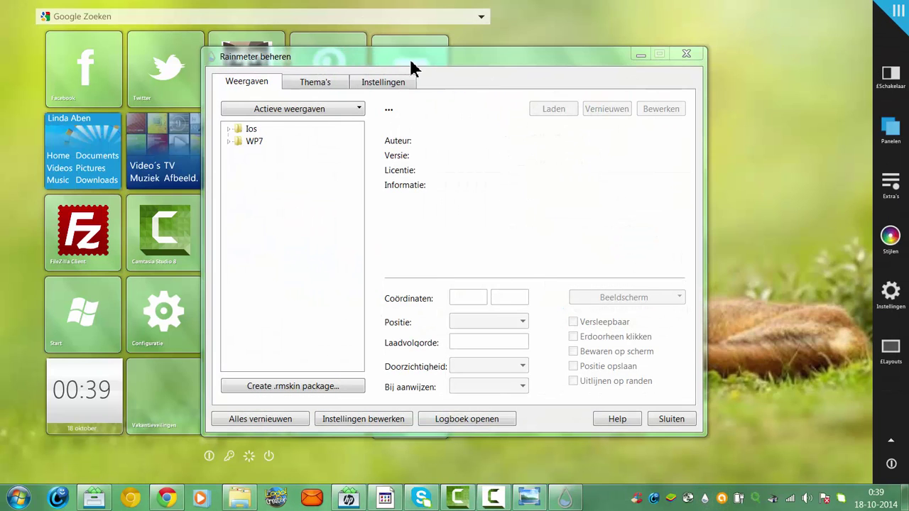
pyautogui.click(335, 81)
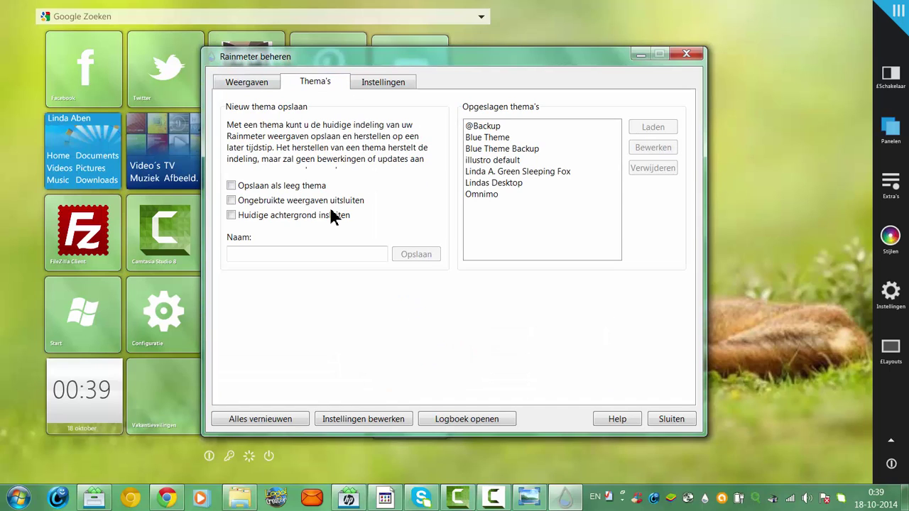
pyautogui.click(306, 253)
pyautogui.write('Sleeing Fox')
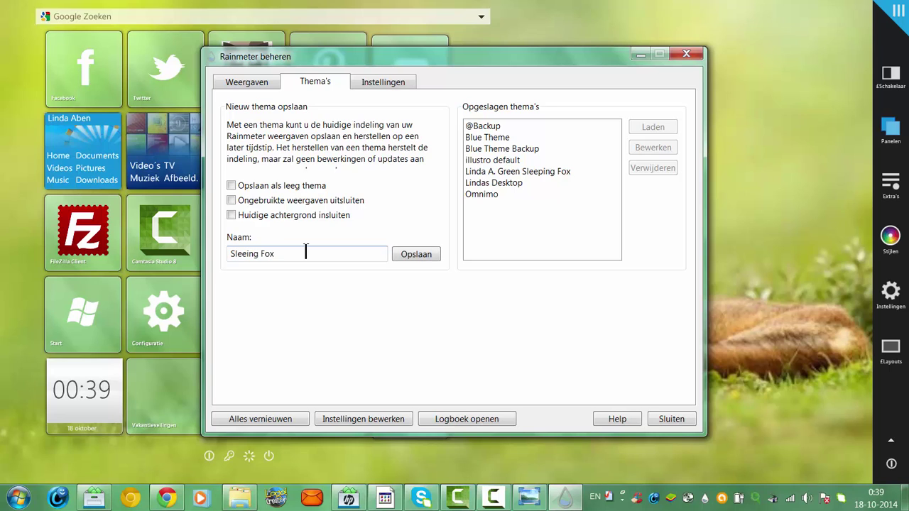
pyautogui.write(' 18 oct 2014')
pyautogui.click(424, 255)
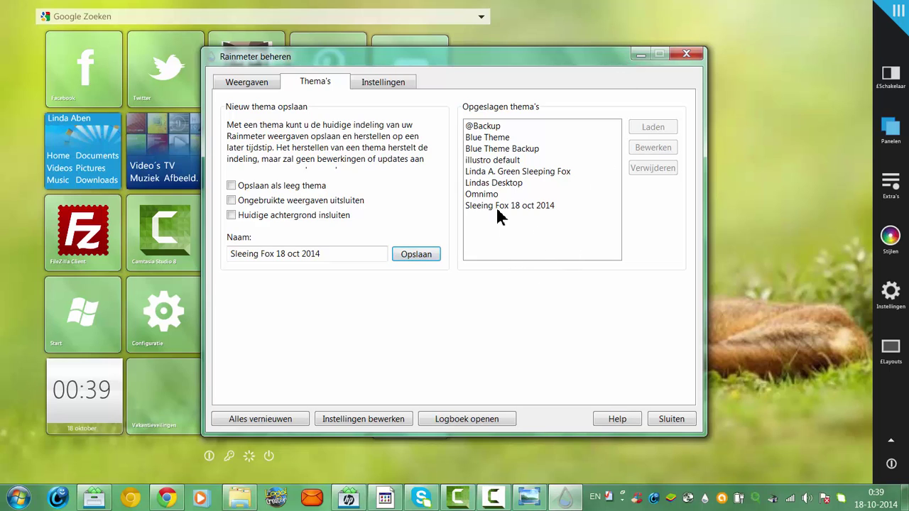
# Step: Load the saved theme Blue Theme Backup and move the Rainmeter manager window off most of the desktop tiles
pyautogui.click(511, 160)
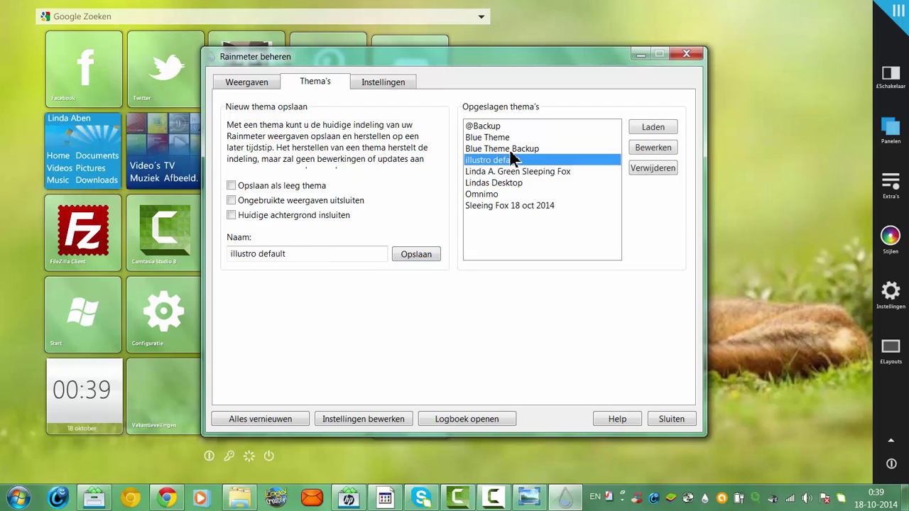
pyautogui.click(515, 151)
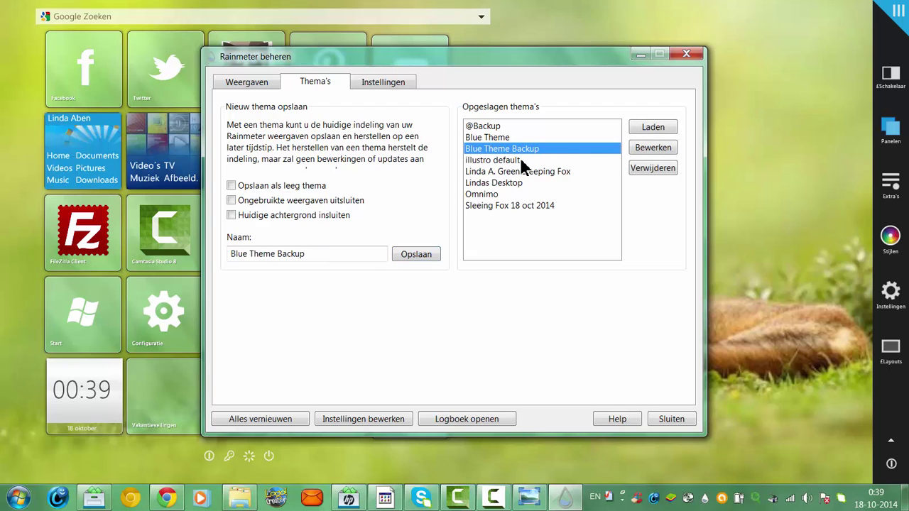
pyautogui.click(656, 130)
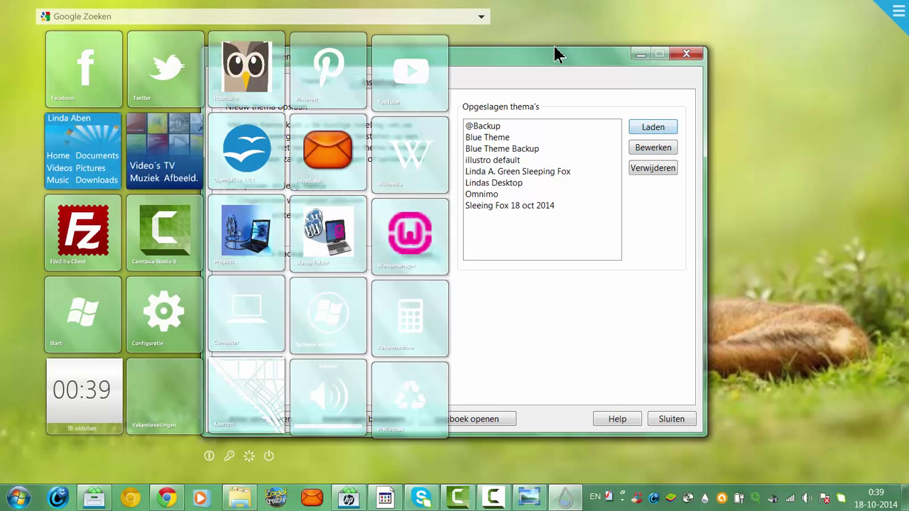
pyautogui.moveTo(555, 60); pyautogui.dragTo(771, 8)
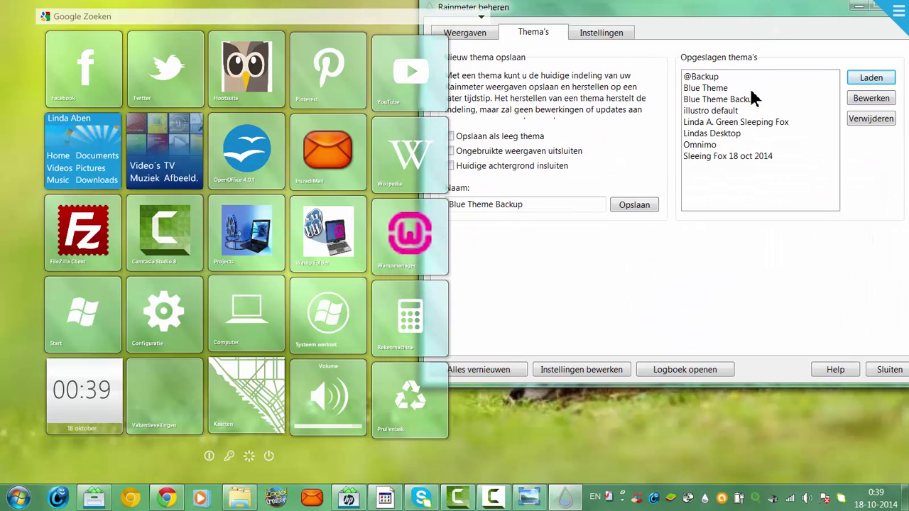
# Step: Load the Blue Theme Backup theme again, followed by the Omnimo theme
pyautogui.click(727, 91)
pyautogui.click(738, 103)
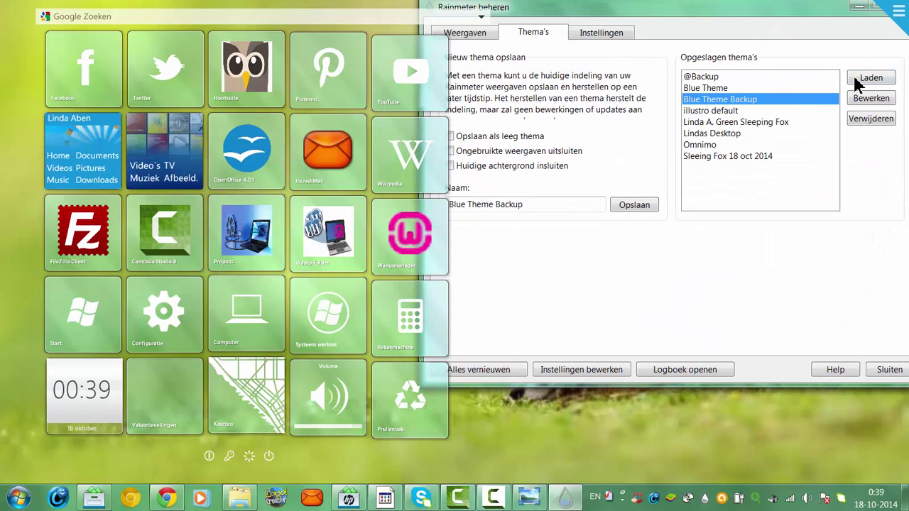
pyautogui.click(863, 78)
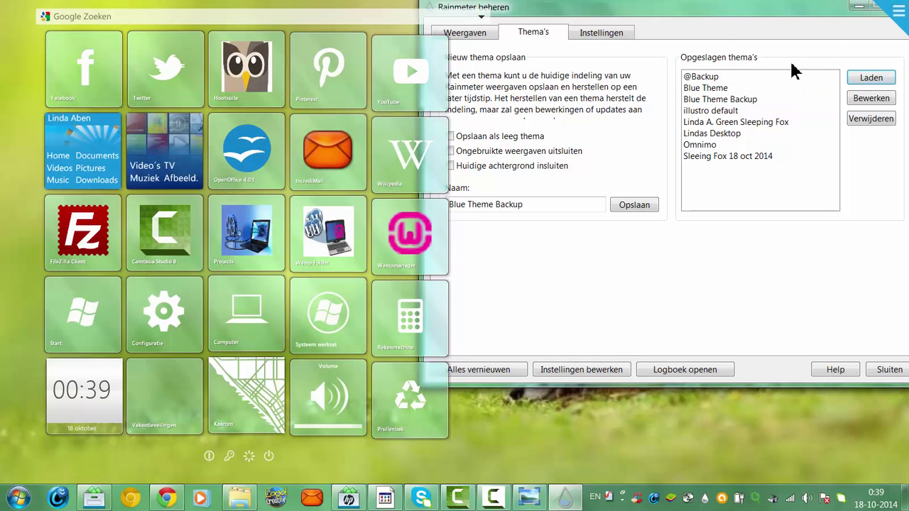
pyautogui.click(703, 145)
pyautogui.click(863, 77)
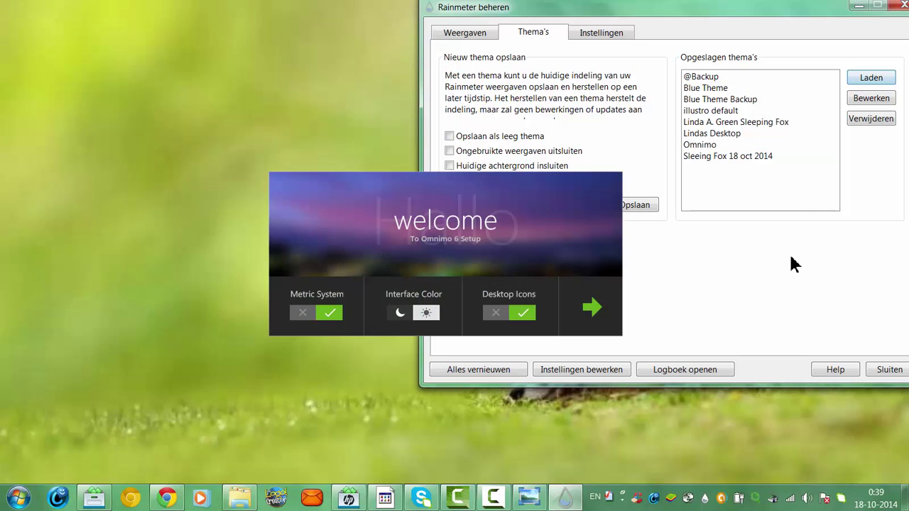
# Step: Load the saved theme Blue Theme to replace the Omnimo setup layout
pyautogui.click(715, 78)
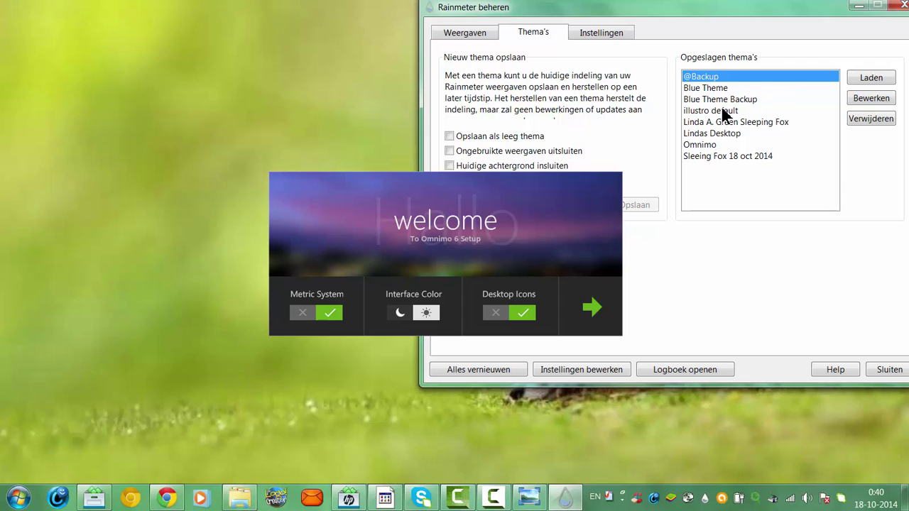
pyautogui.click(724, 102)
pyautogui.click(723, 90)
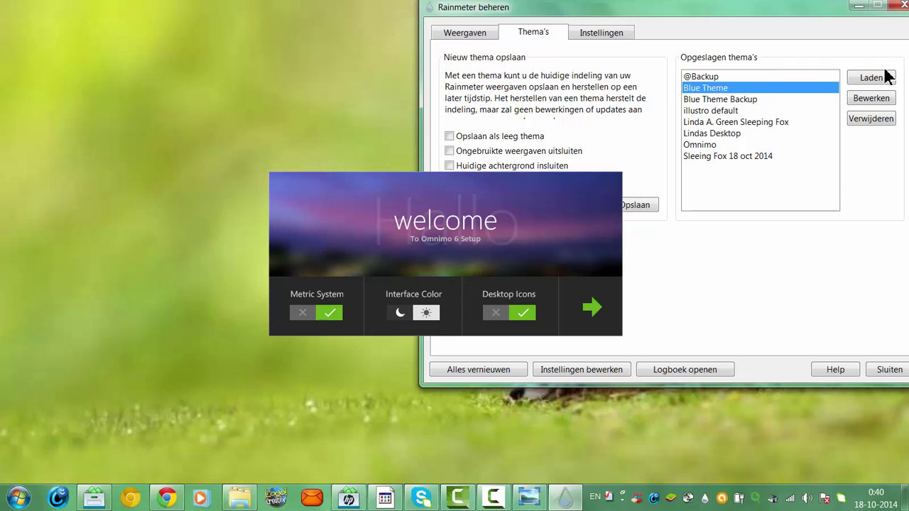
pyautogui.click(879, 80)
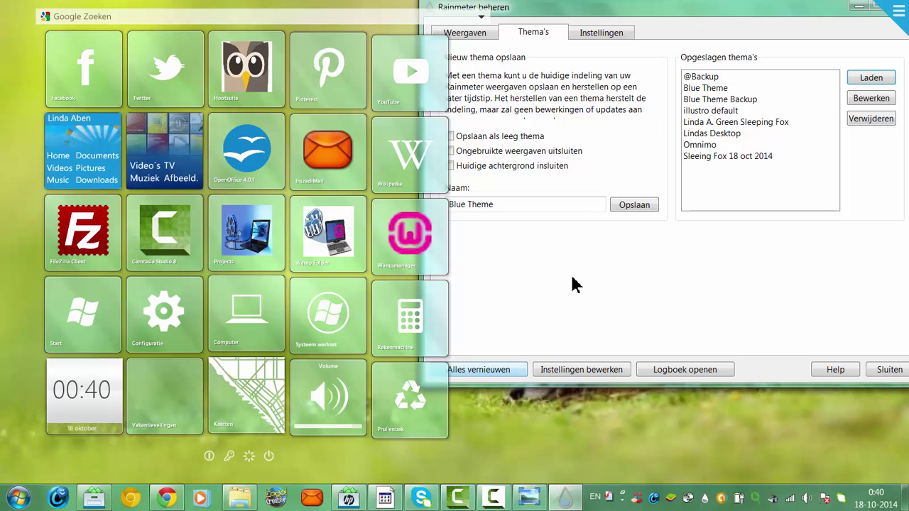
# Step: Move the manager window inward and load the saved Green Sleeping Fox theme
pyautogui.moveTo(689, 9); pyautogui.dragTo(583, 29)
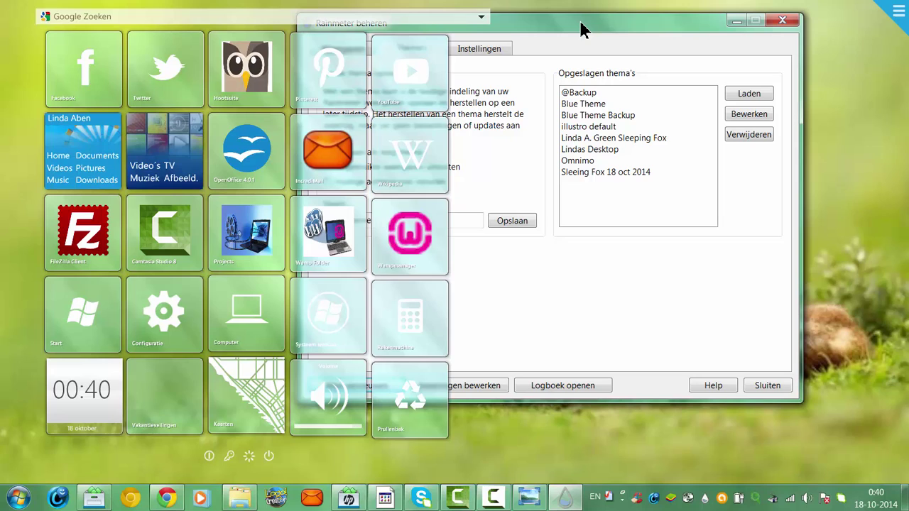
pyautogui.click(597, 140)
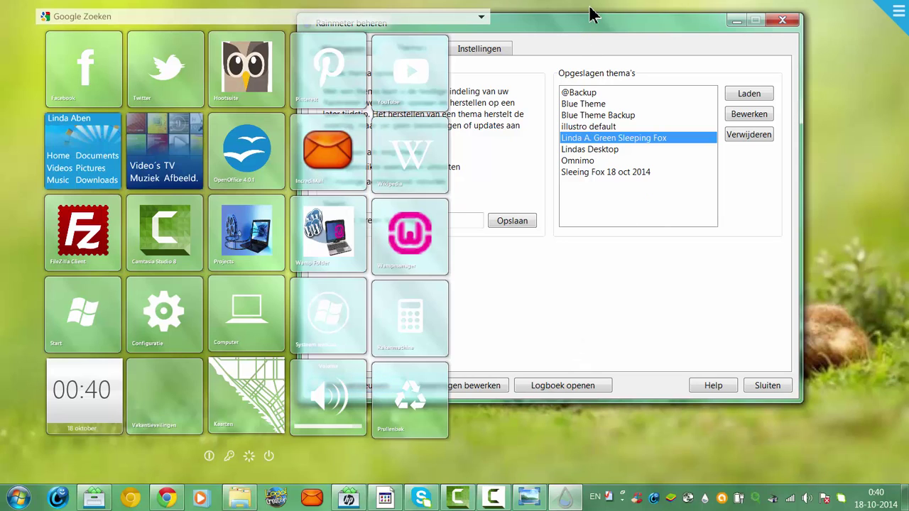
pyautogui.click(747, 95)
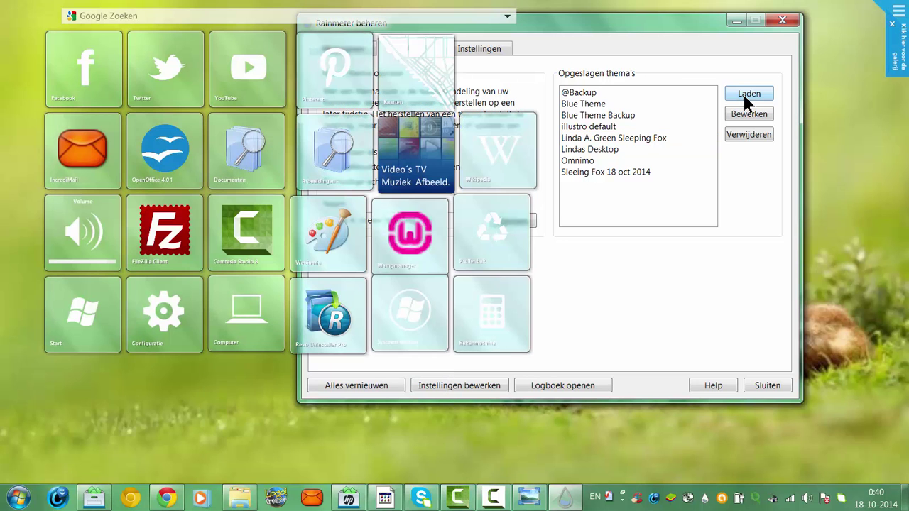
# Step: Load the Blue Theme Backup theme and reposition the manager window beside the tiles, minimizing it briefly
pyautogui.moveTo(556, 23); pyautogui.dragTo(619, 71)
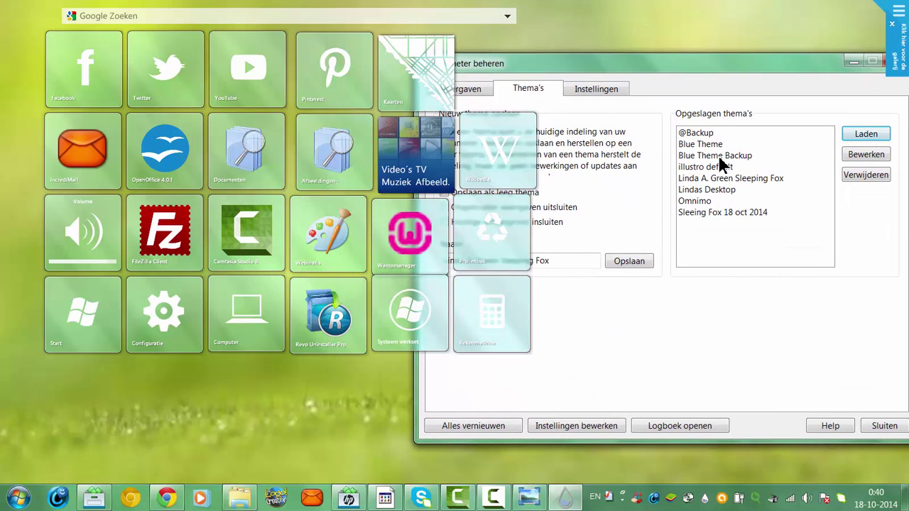
pyautogui.click(721, 158)
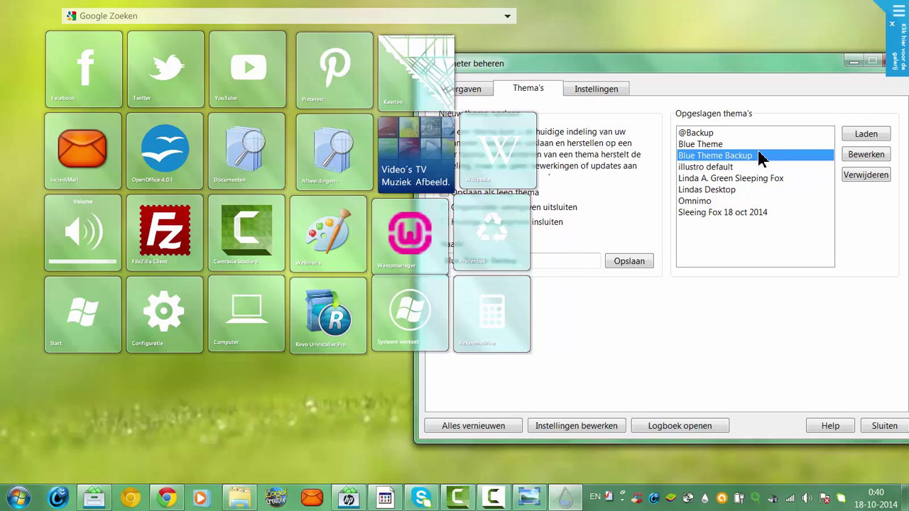
pyautogui.click(847, 142)
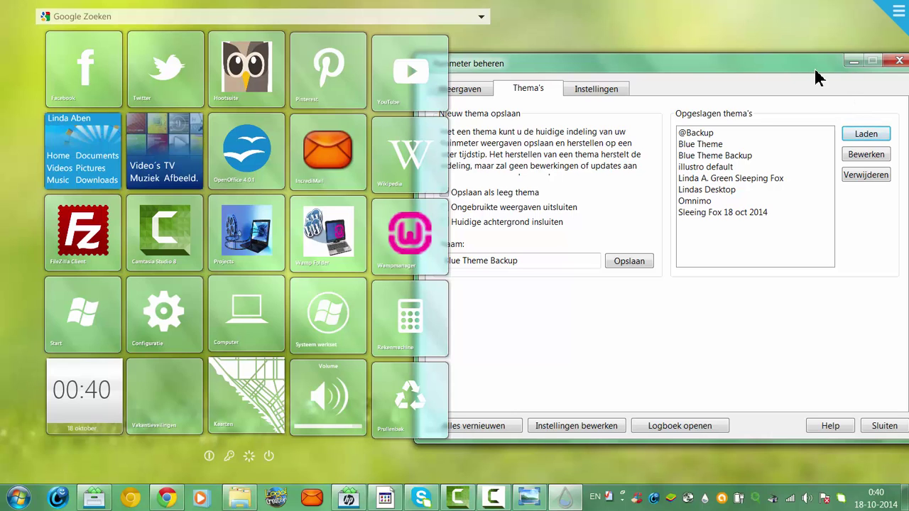
pyautogui.click(853, 61)
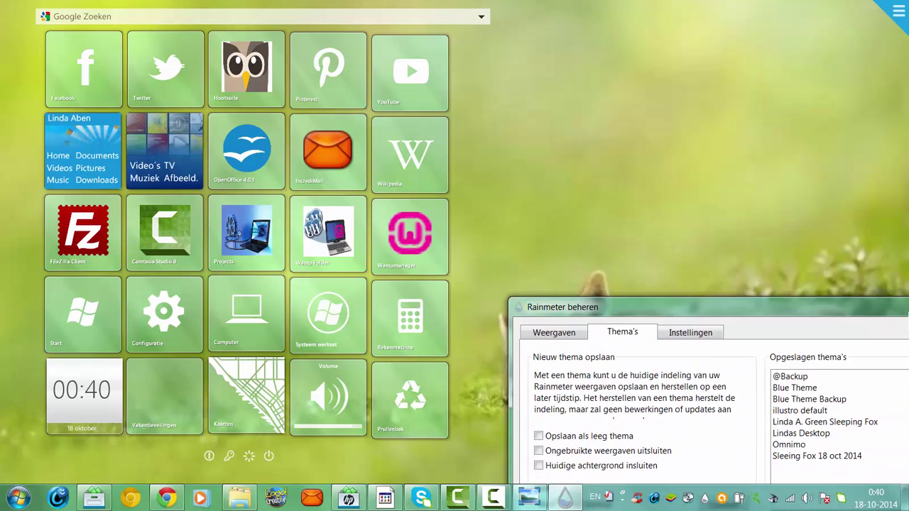
pyautogui.moveTo(884, 251); pyautogui.dragTo(851, 79)
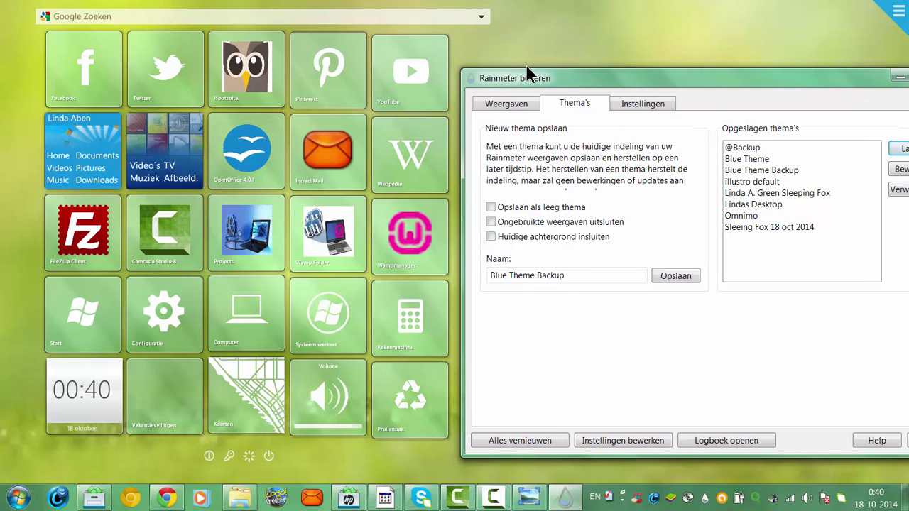
# Step: Reload the Blue Theme Backup theme and close the Rainmeter manager
pyautogui.moveTo(726, 77); pyautogui.dragTo(717, 44)
pyautogui.click(757, 135)
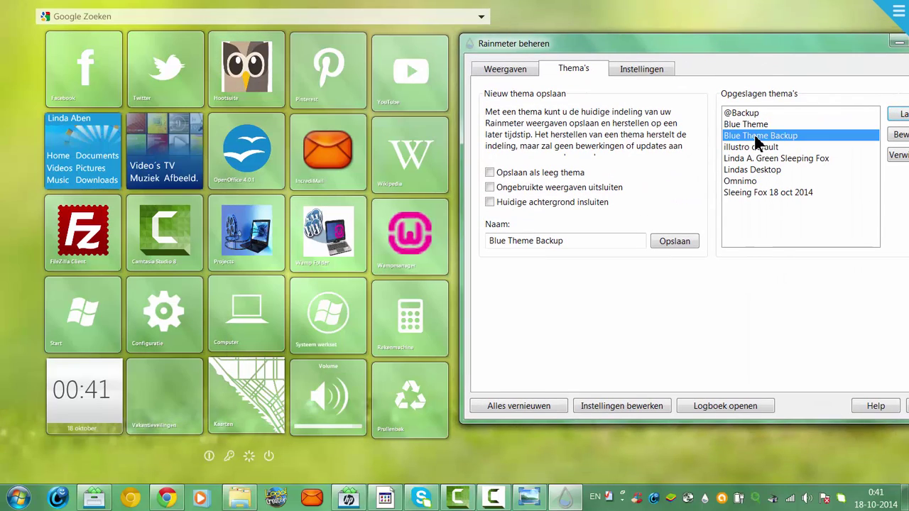
pyautogui.click(898, 116)
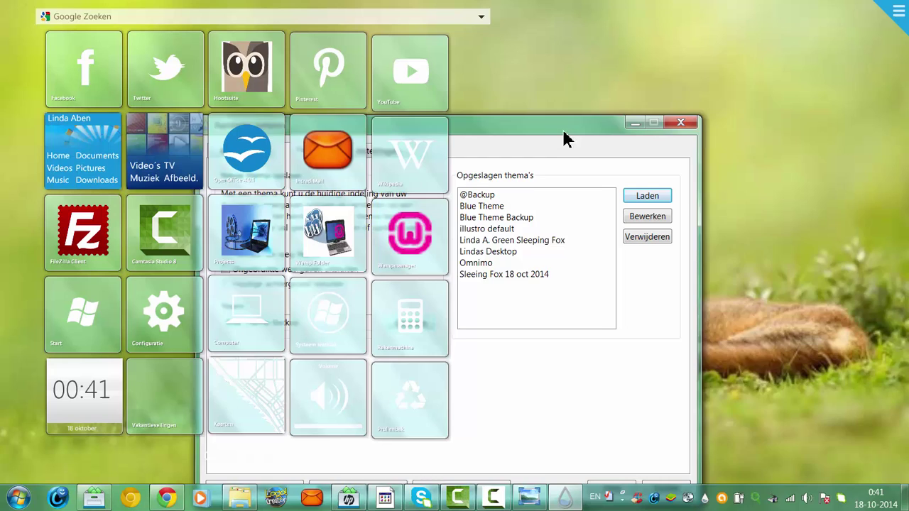
pyautogui.moveTo(563, 132); pyautogui.dragTo(763, 126)
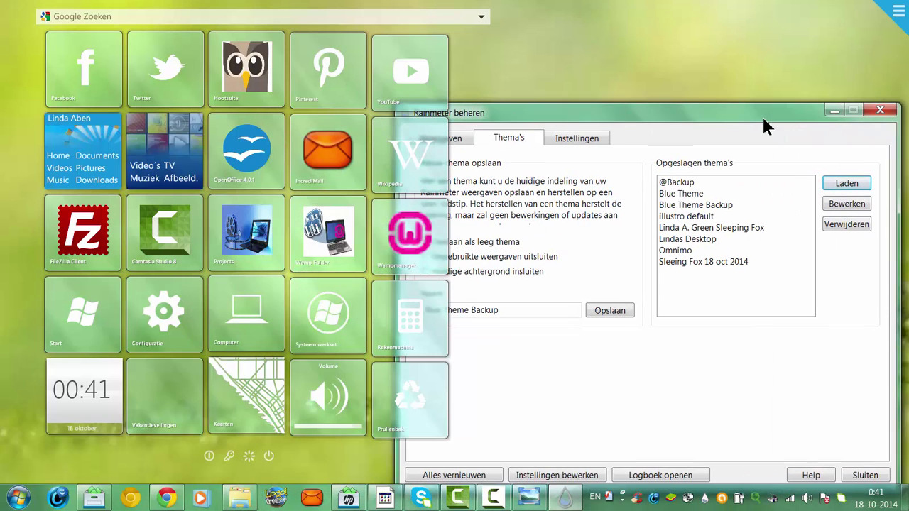
pyautogui.click(881, 110)
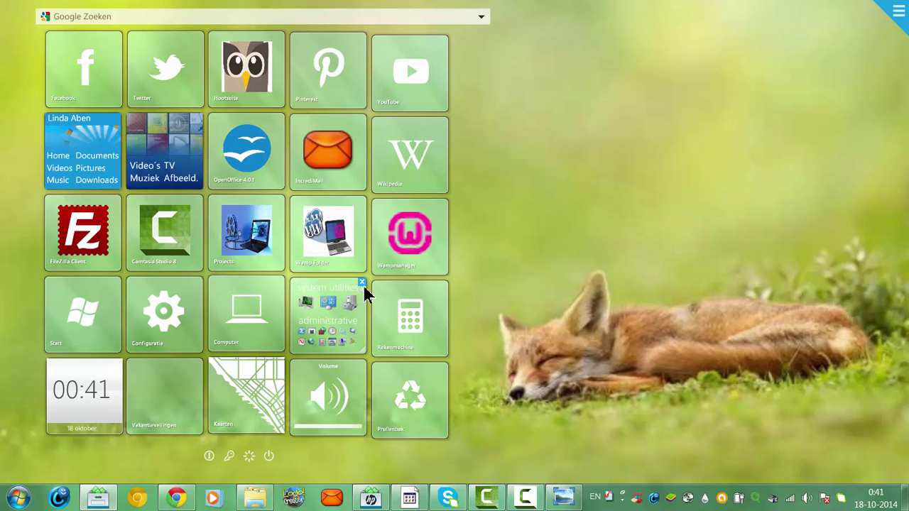
# Step: Remove the Systeem werkset, Rekenmachine, Computer, Configuratie and Start tiles from the desktop's fourth row
pyautogui.click(361, 283)
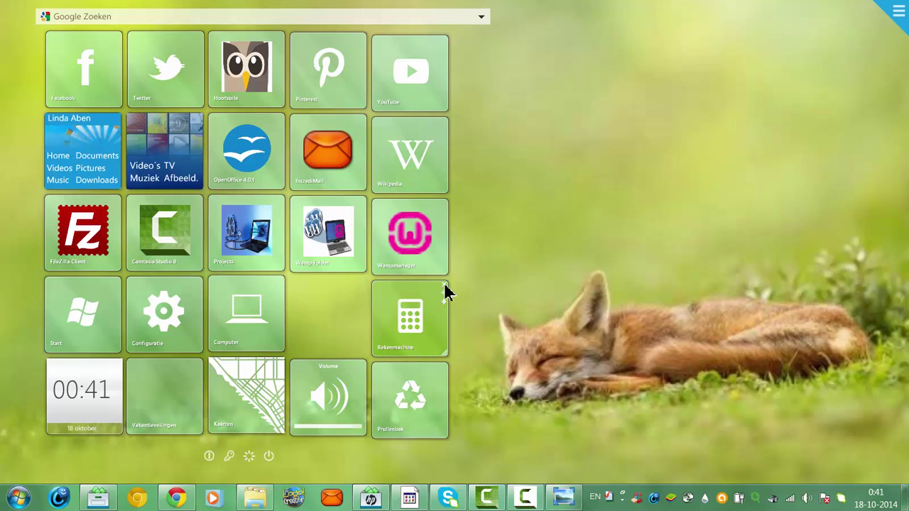
pyautogui.click(443, 286)
pyautogui.click(280, 280)
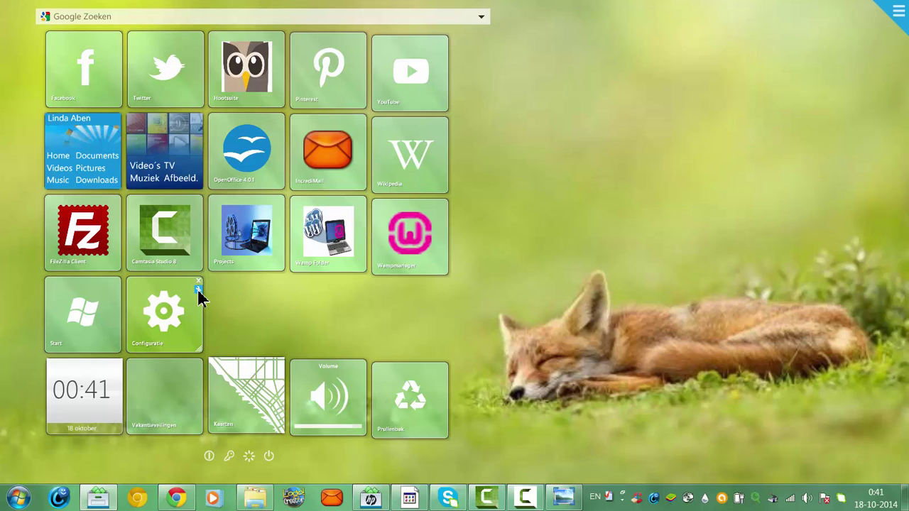
pyautogui.click(198, 281)
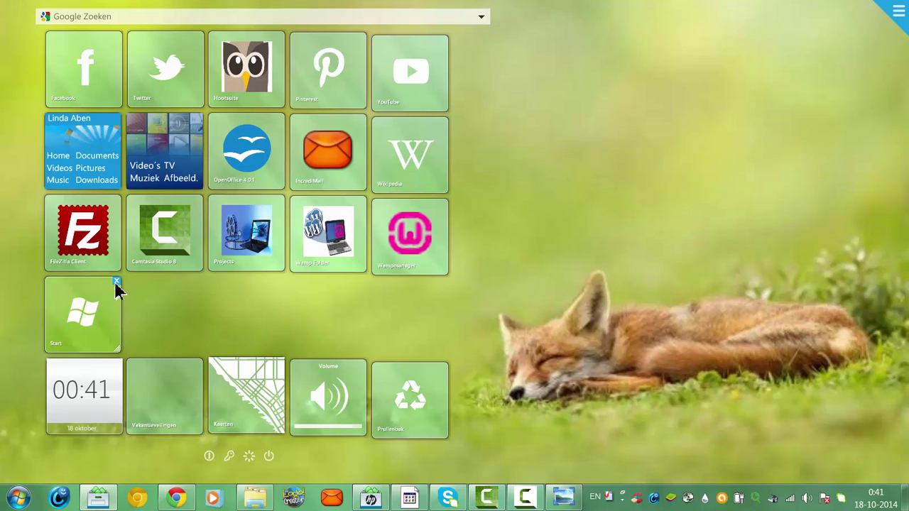
pyautogui.click(116, 283)
# Step: Remove the clock, Vakantieveilingen, Kaarten, Volume and Prullenbak tiles from the desktop's fifth row
pyautogui.click(118, 362)
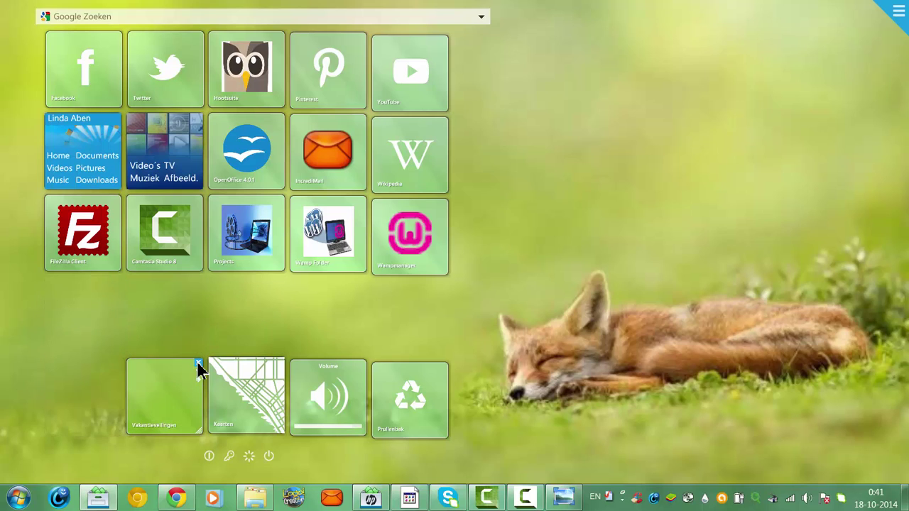
pyautogui.click(198, 364)
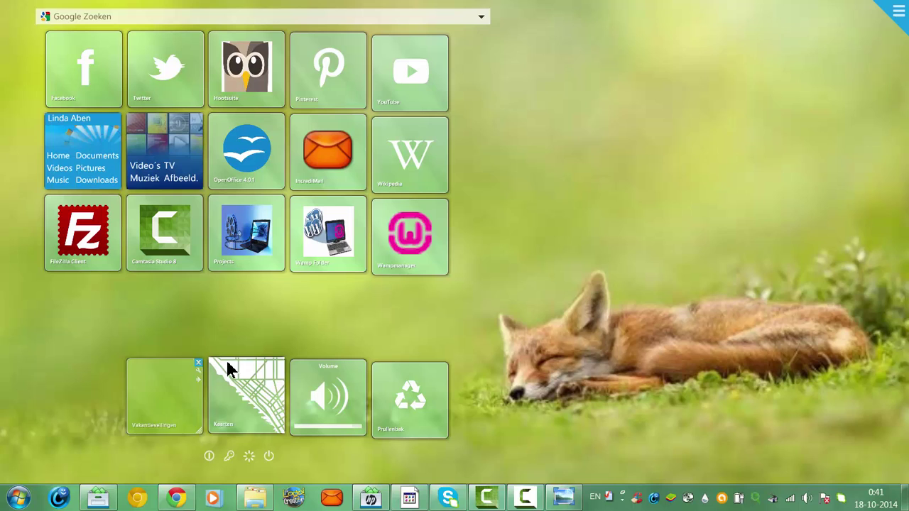
pyautogui.click(363, 364)
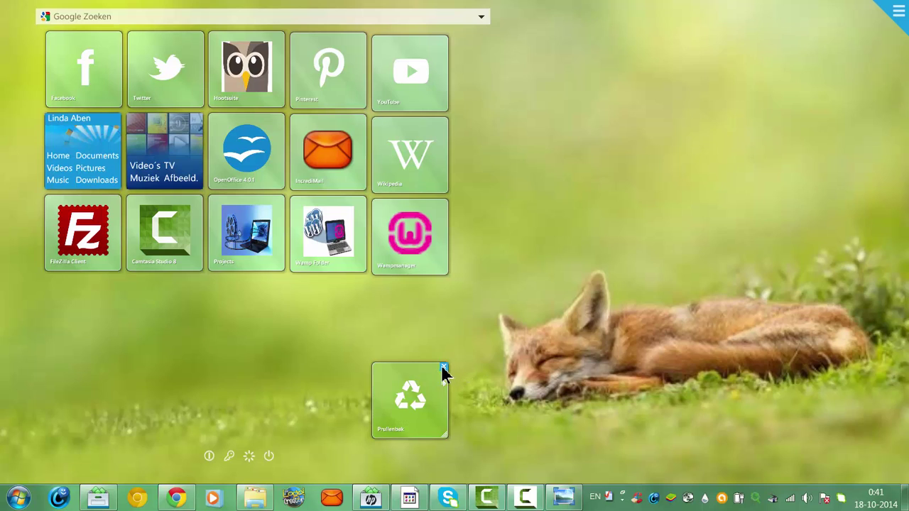
pyautogui.click(442, 369)
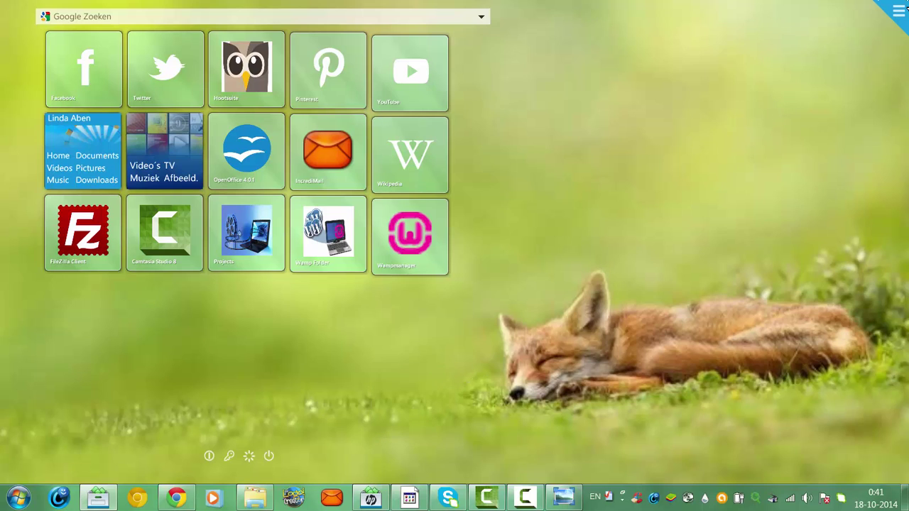
# Step: Open Omnimo's saved layouts and save the current three-row tile arrangement in the first empty layout slot
pyautogui.click(901, 10)
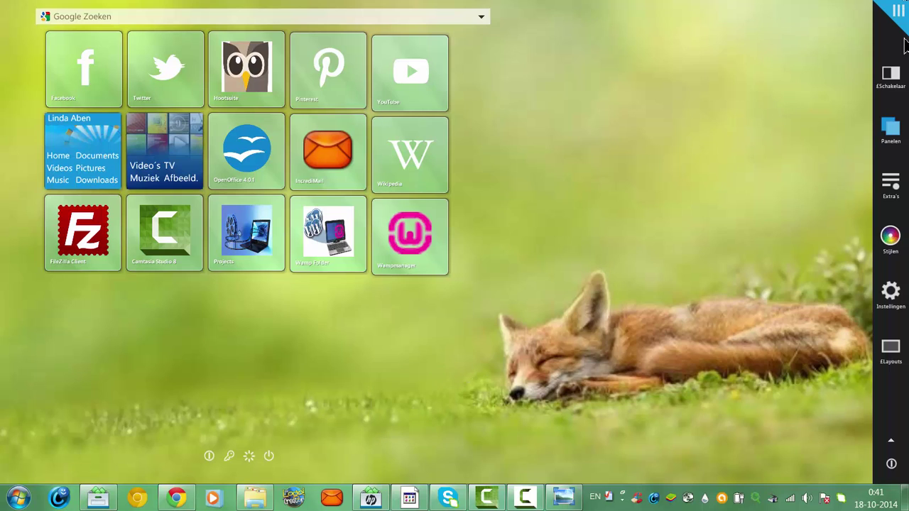
pyautogui.click(890, 355)
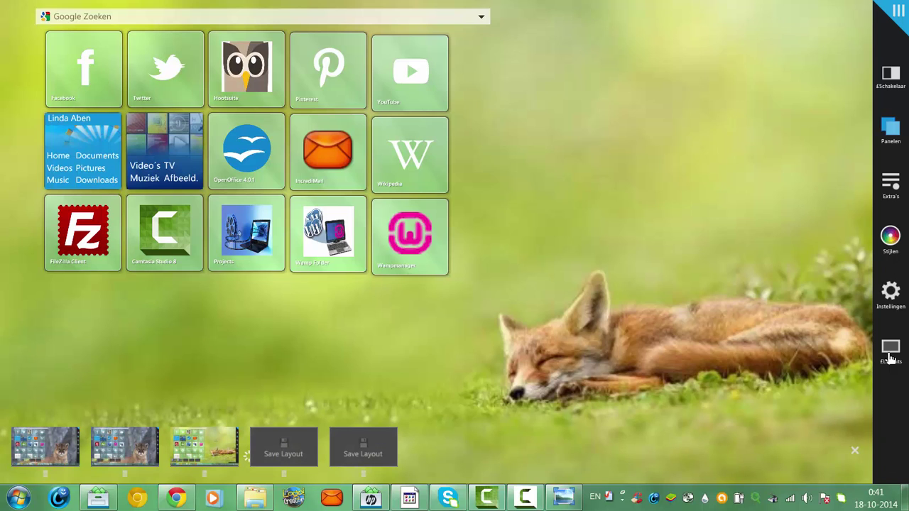
pyautogui.click(284, 450)
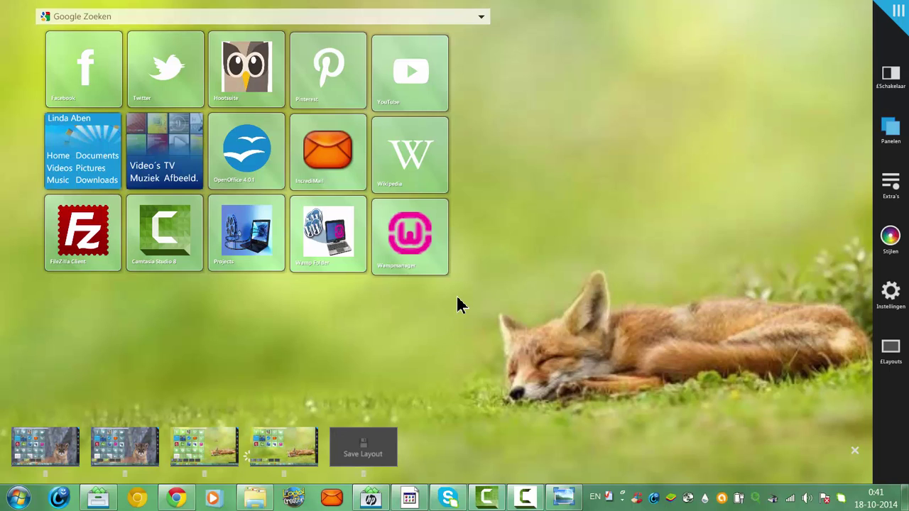
# Step: Switch between saved layouts by loading the third, the fourth and finally the second one
pyautogui.click(212, 457)
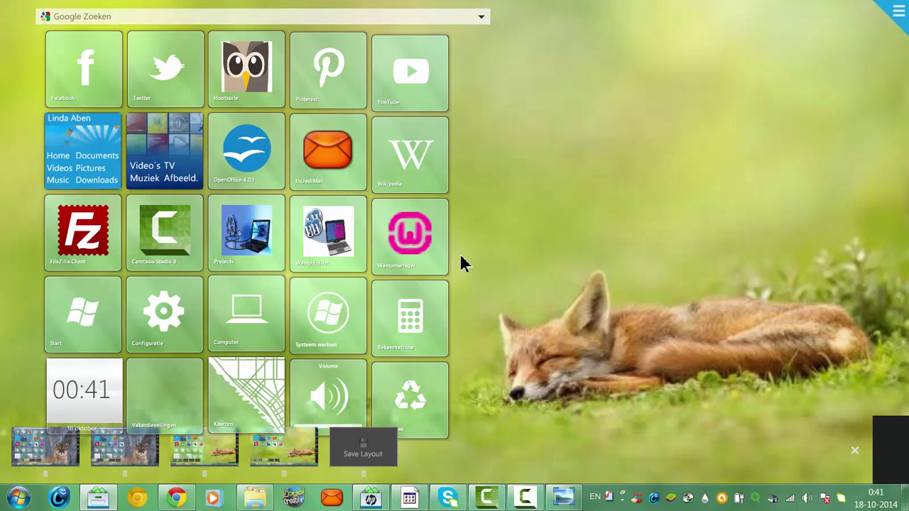
pyautogui.click(298, 455)
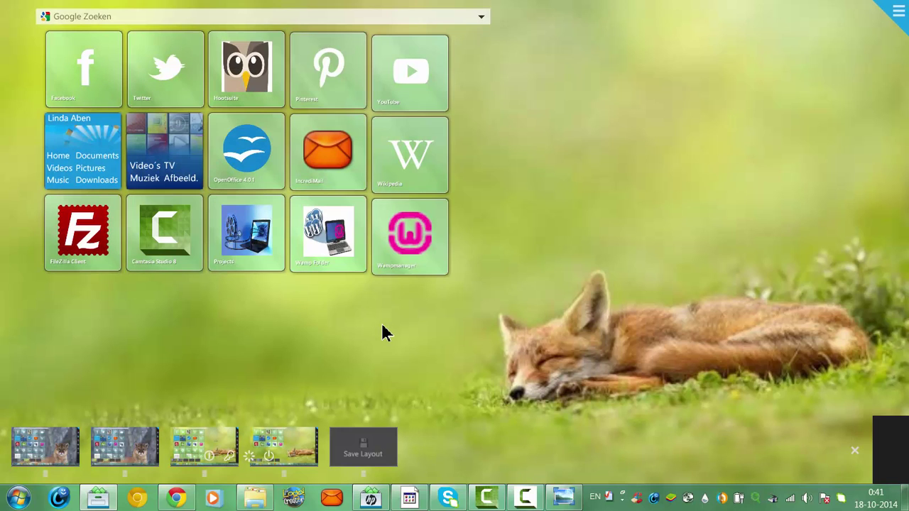
pyautogui.click(140, 462)
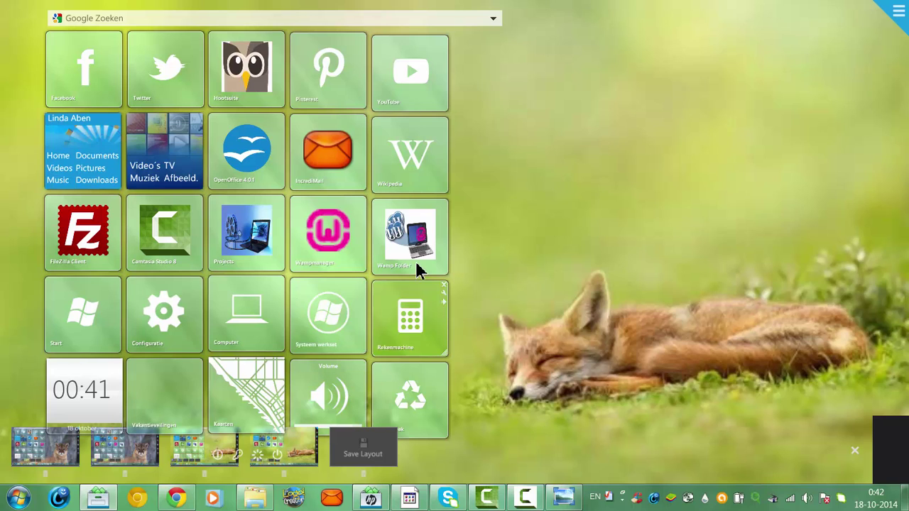
# Step: Load the third saved layout and save the current tile arrangement in the fifth layout slot
pyautogui.moveTo(427, 263)
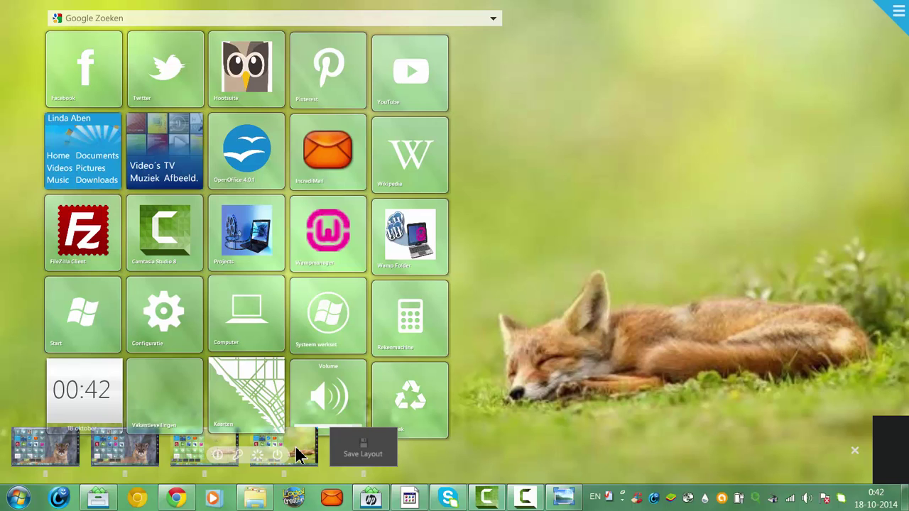
pyautogui.click(225, 449)
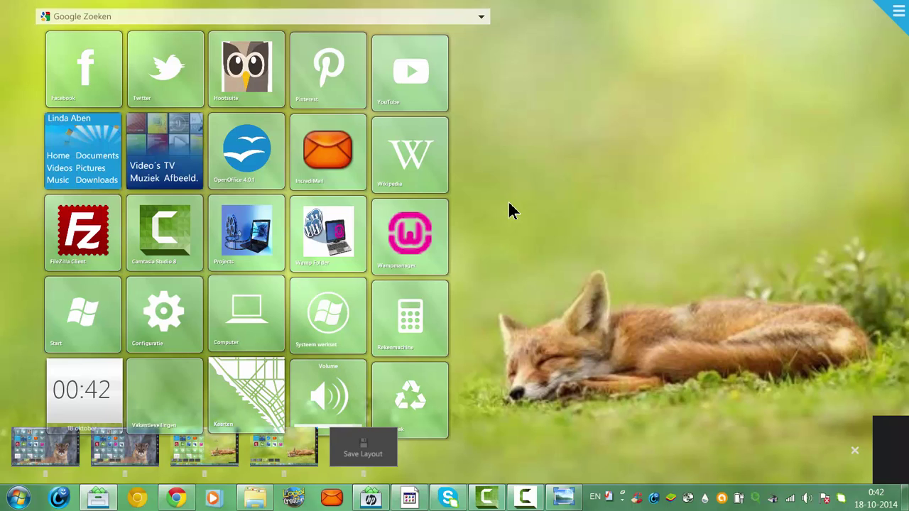
pyautogui.click(358, 453)
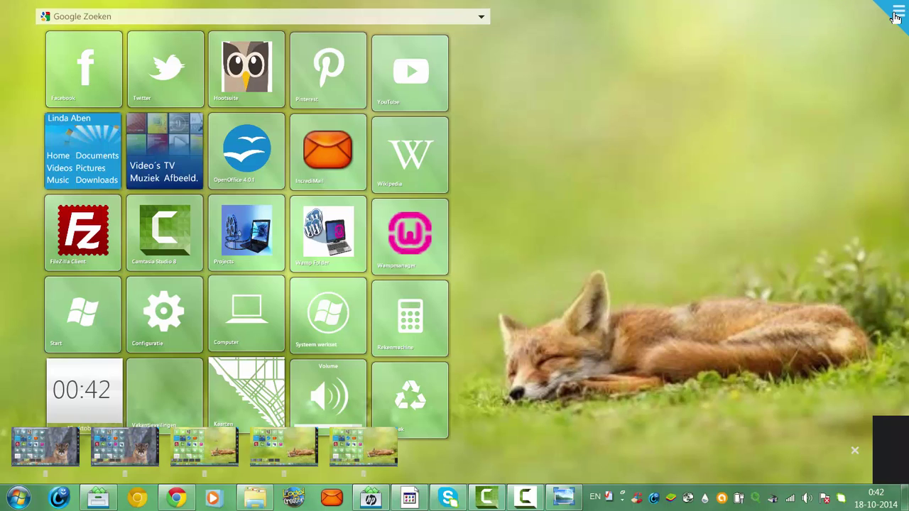
# Step: Close the sleeping-fox-wallpaper picture and open Red-Fox-Face-HD-Wallpaper from the Wallpapers folder in the photo viewer
pyautogui.click(563, 499)
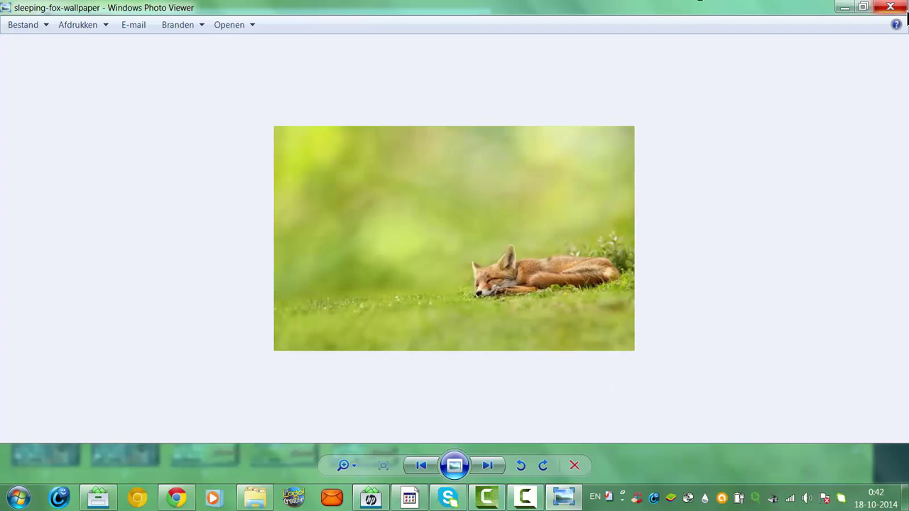
pyautogui.click(890, 7)
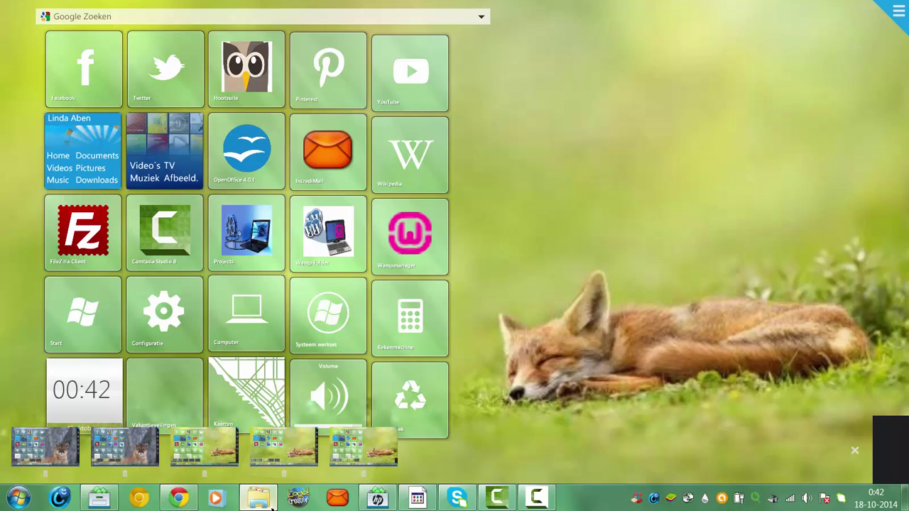
pyautogui.click(270, 502)
pyautogui.click(400, 100)
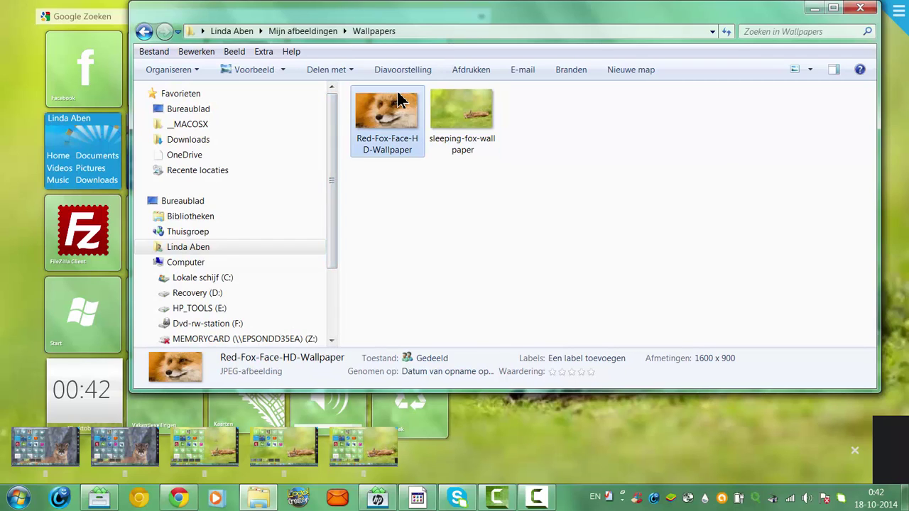
pyautogui.doubleClick(399, 94)
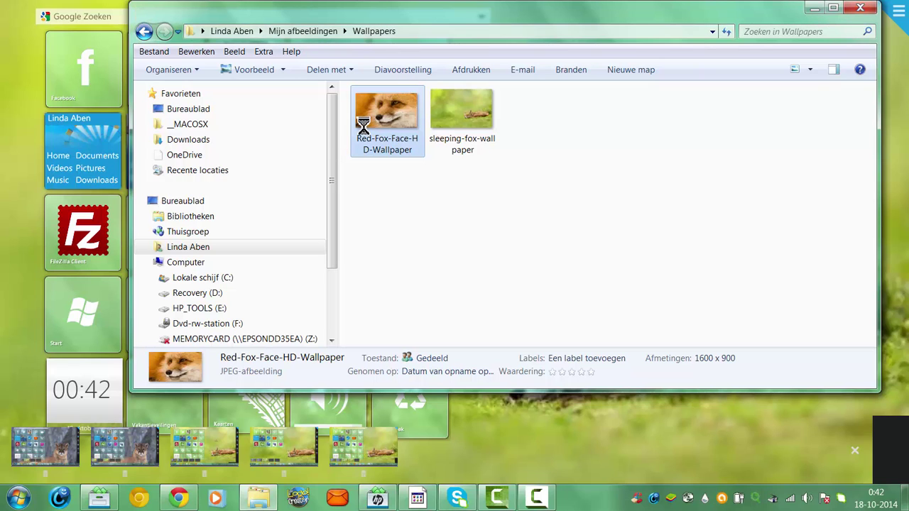
pyautogui.rightClick(384, 126)
pyautogui.press('Escape')
pyautogui.doubleClick(381, 125)
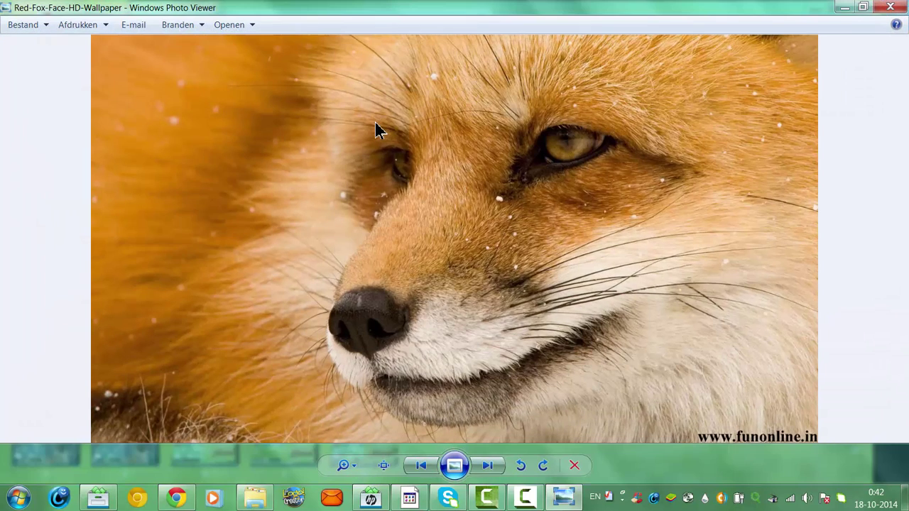
# Step: Set the opened red fox picture as the desktop background and minimize the viewer and the Wallpapers folder window
pyautogui.rightClick(379, 140)
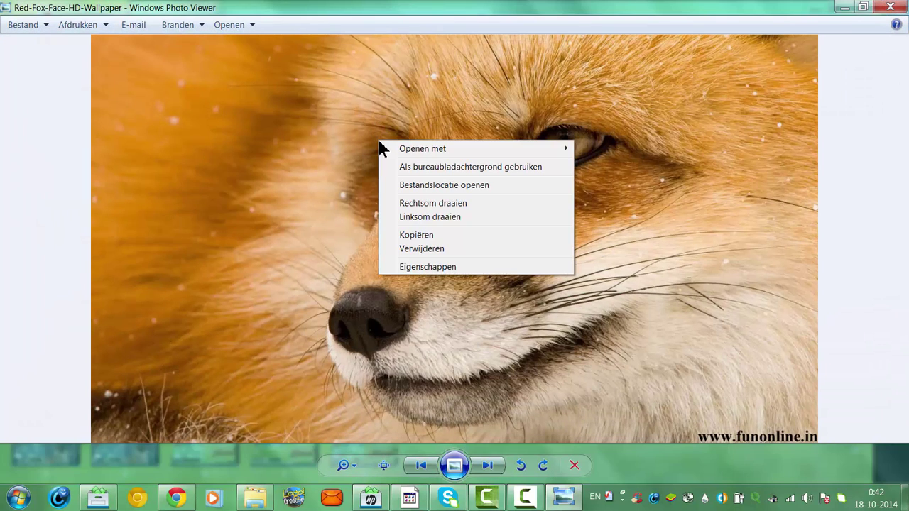
pyautogui.click(415, 169)
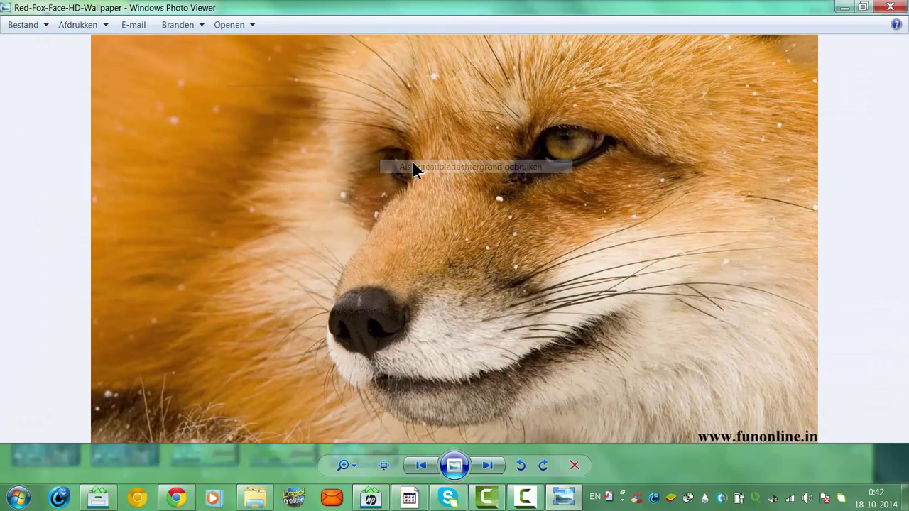
pyautogui.click(844, 8)
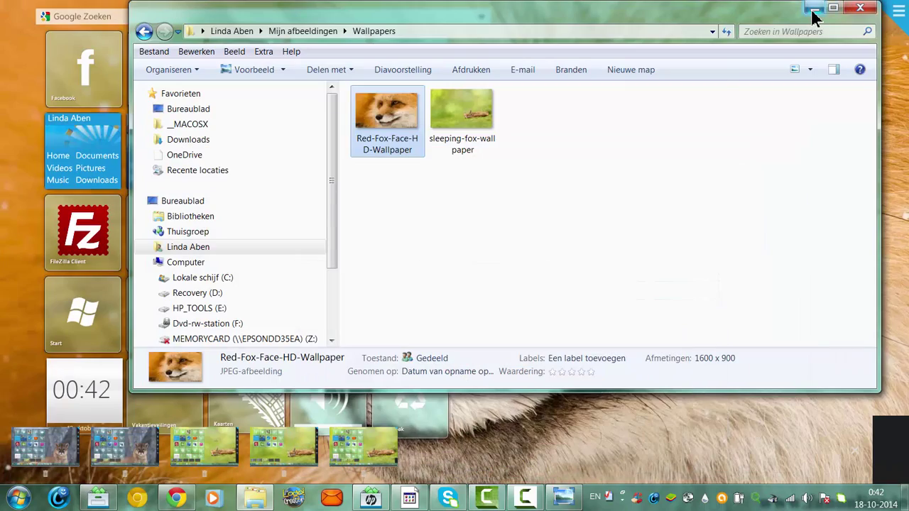
pyautogui.click(814, 9)
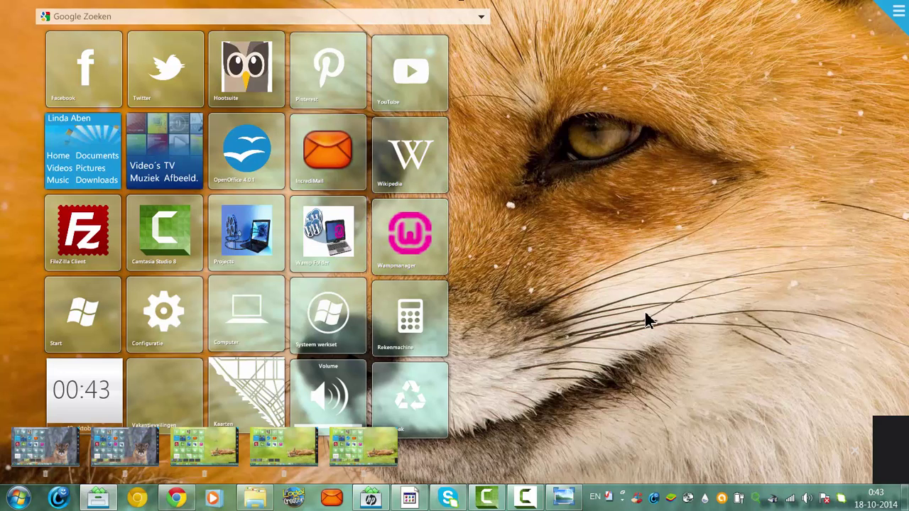
# Step: Save the current Rainmeter look with its background included as theme "Red Fox", close the manager and load the third saved layout
pyautogui.moveTo(324, 306)
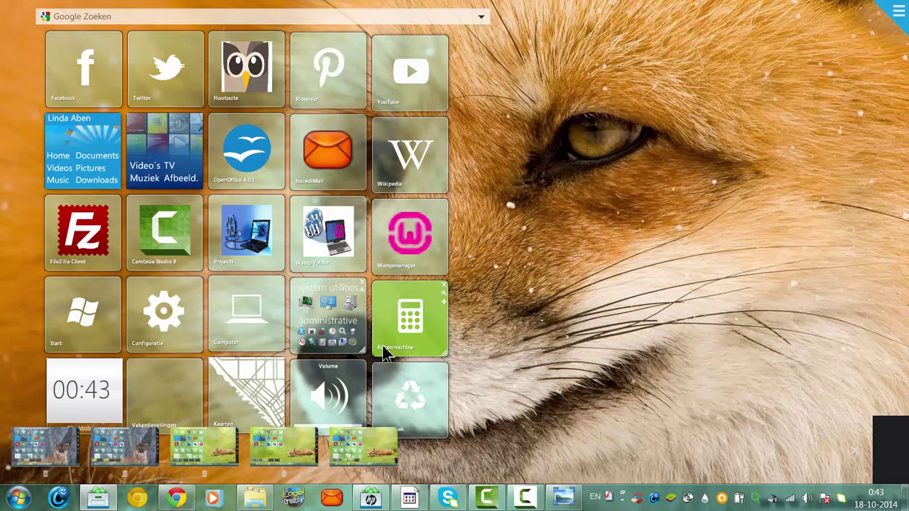
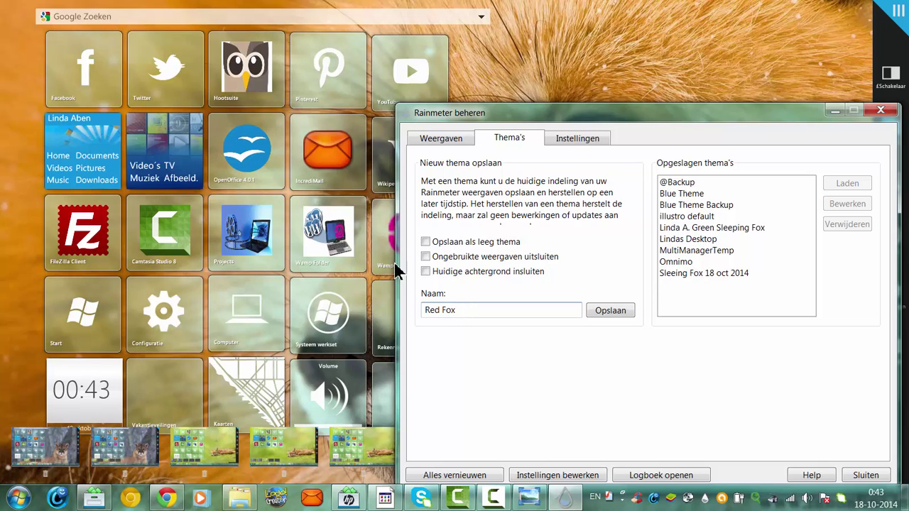
pyautogui.click(426, 272)
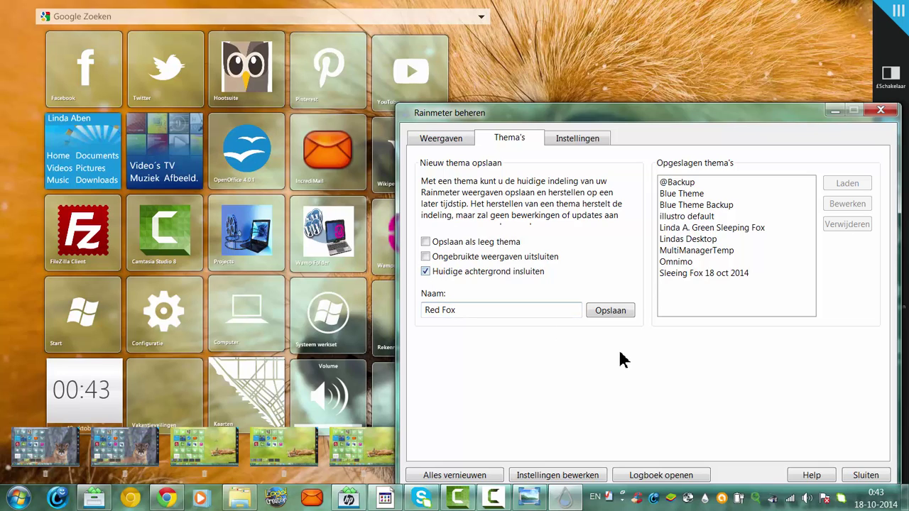
pyautogui.click(597, 309)
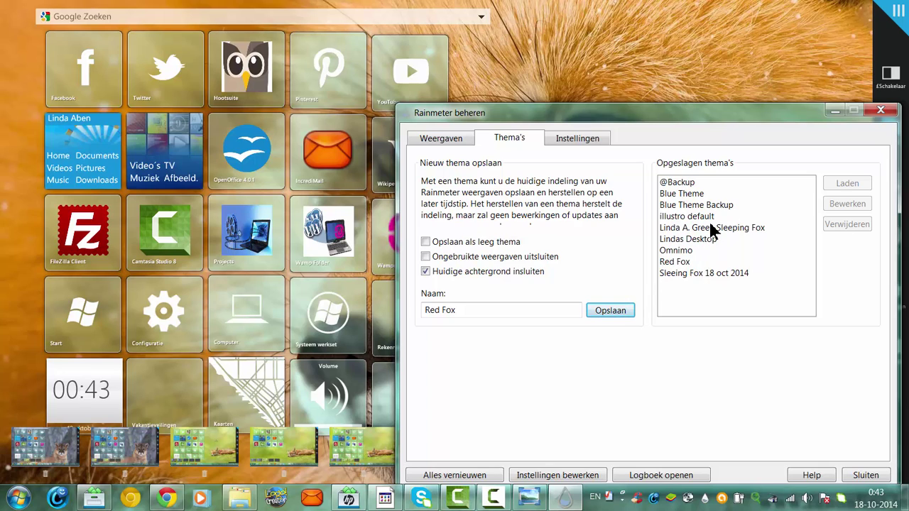
pyautogui.click(880, 110)
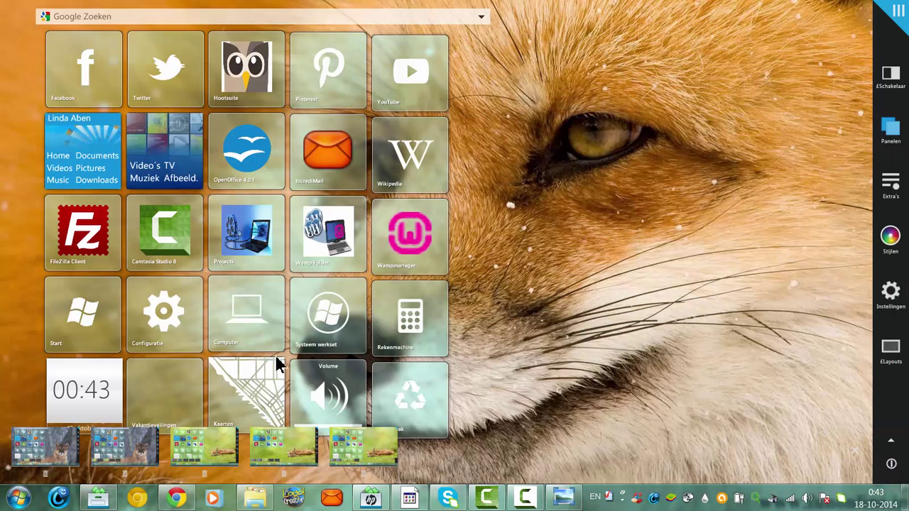
pyautogui.click(218, 454)
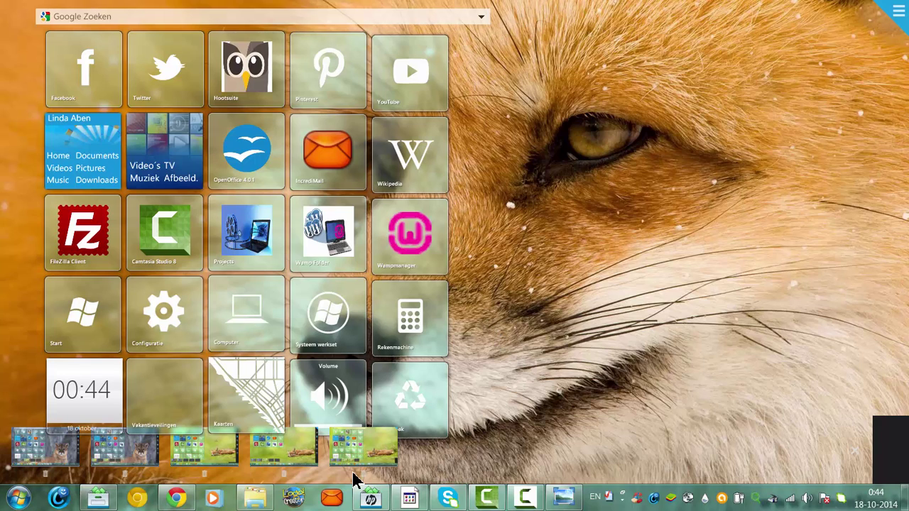
pyautogui.click(17, 498)
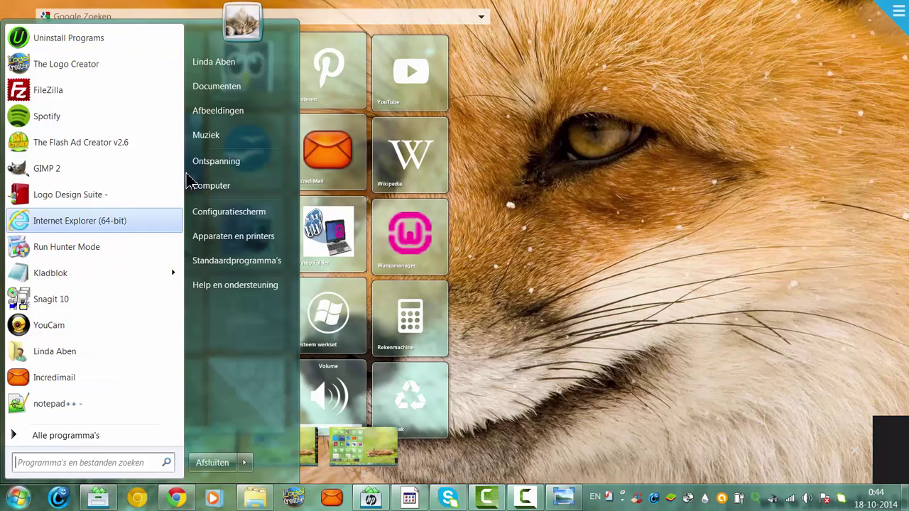
pyautogui.click(679, 199)
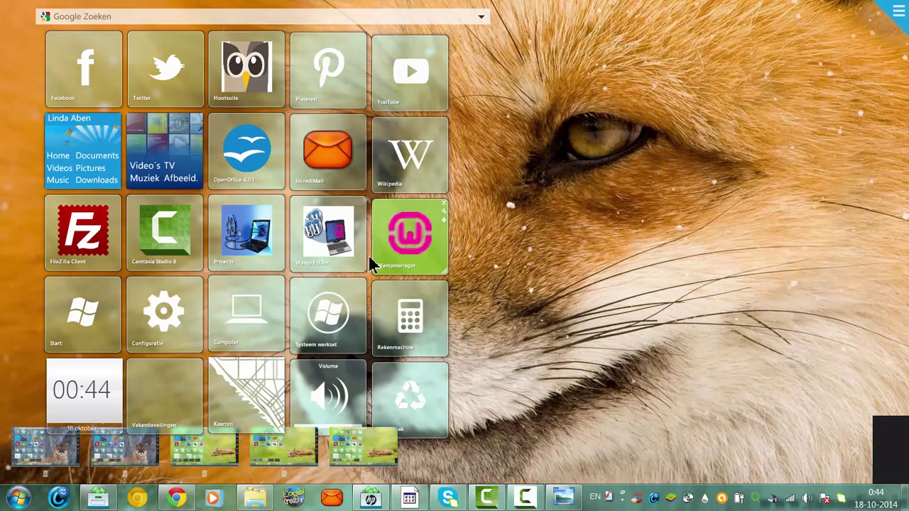
pyautogui.click(160, 310)
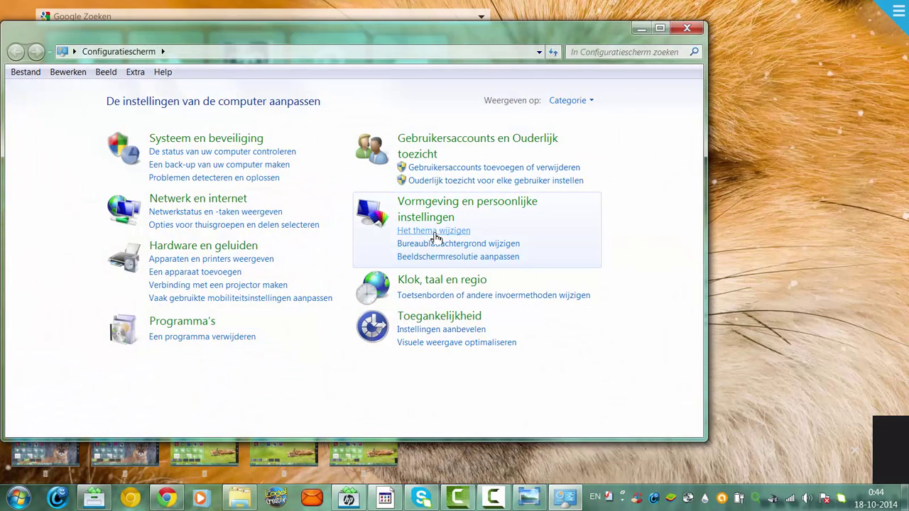
pyautogui.click(435, 233)
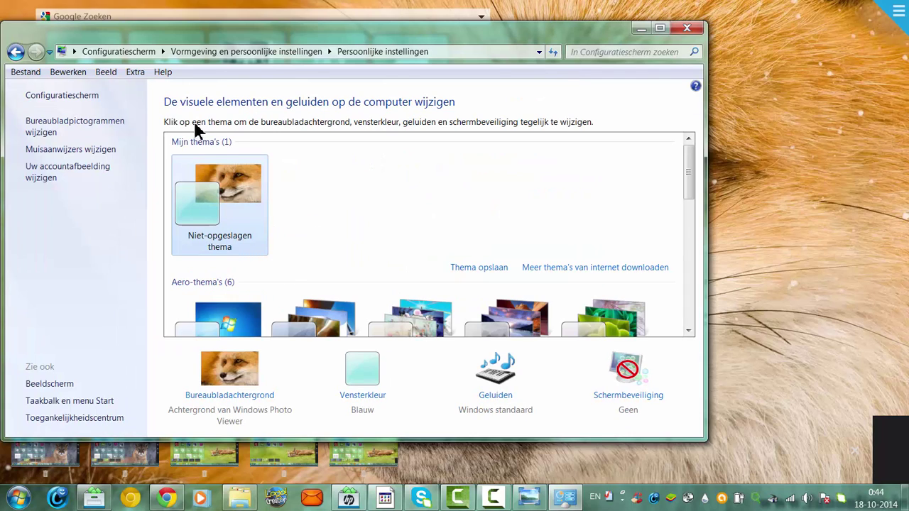
pyautogui.click(105, 73)
pyautogui.click(83, 234)
pyautogui.moveTo(694, 178); pyautogui.dragTo(660, 148)
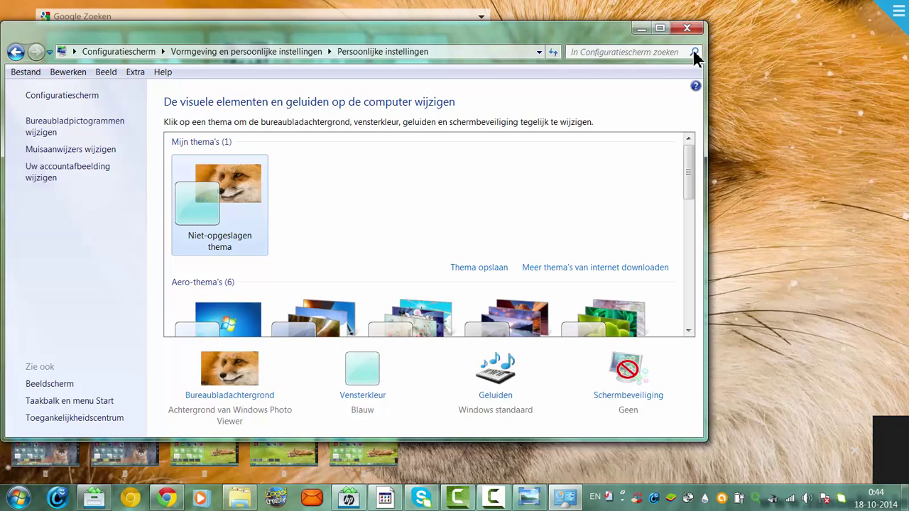
pyautogui.click(56, 385)
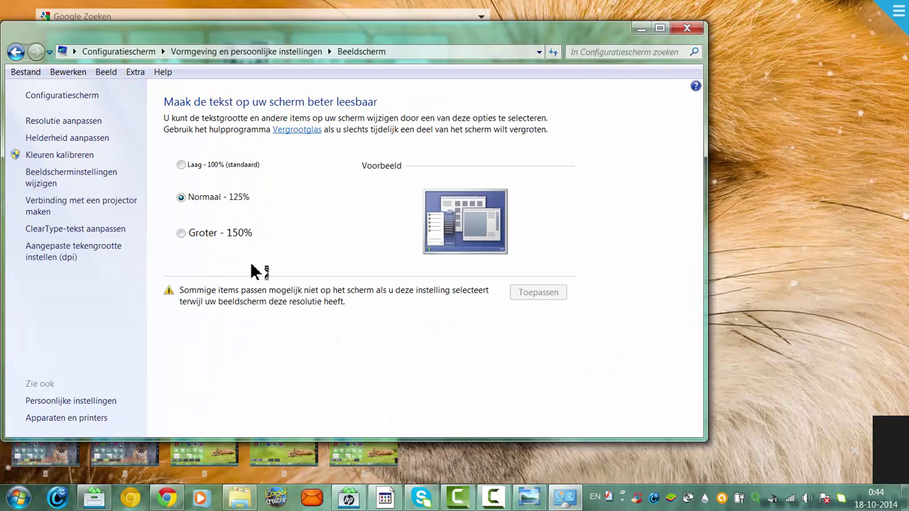
pyautogui.click(686, 28)
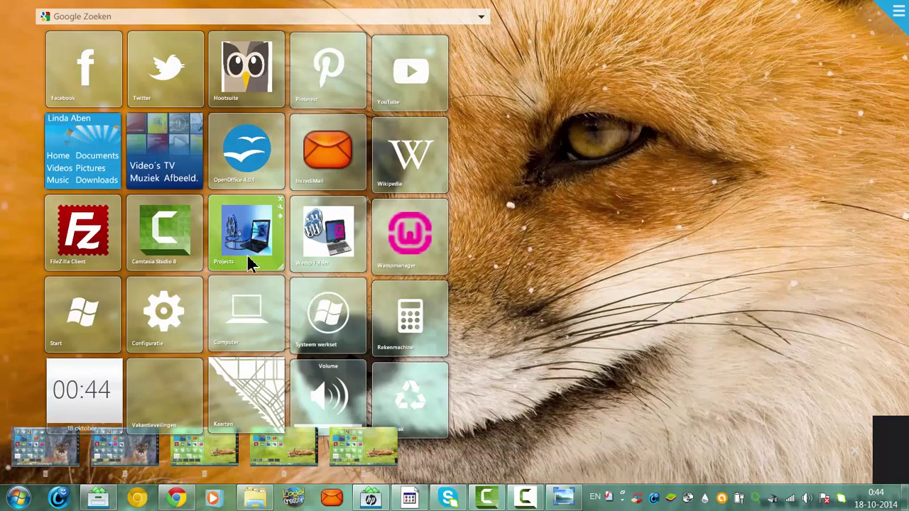
# Step: Open the Windows desktop background settings and choose the Wallpapers folder inside Mijn afbeeldingen as the picture location
pyautogui.click(179, 319)
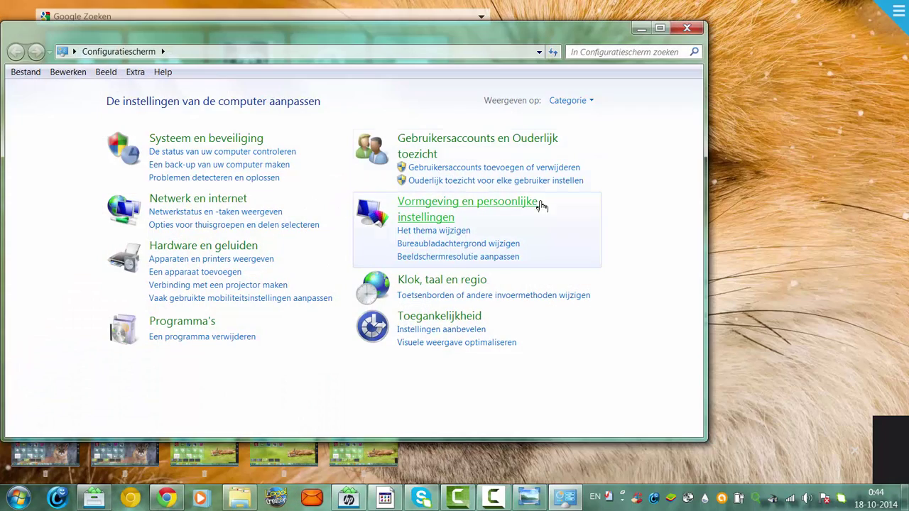
pyautogui.click(449, 243)
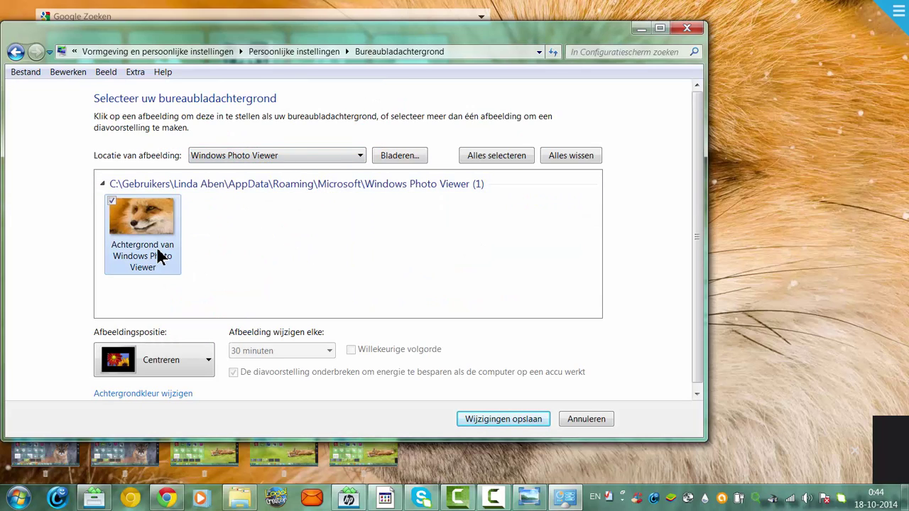
pyautogui.click(395, 156)
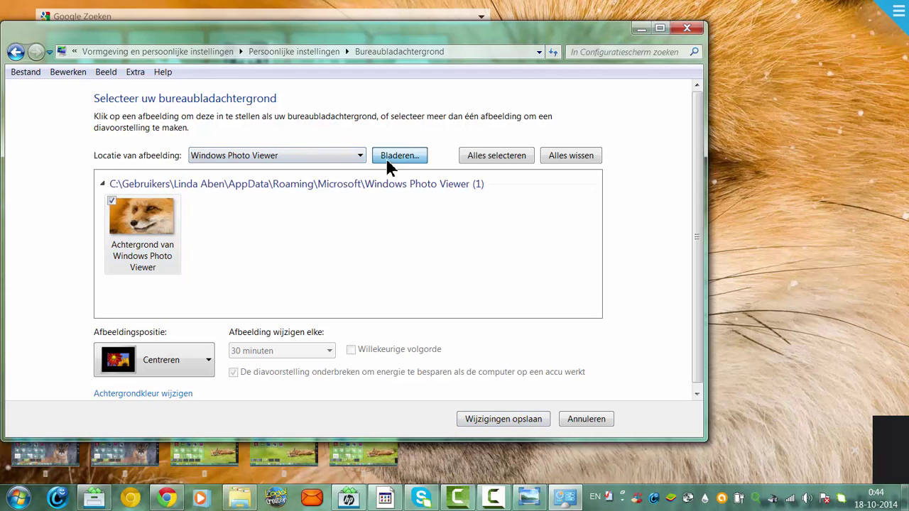
pyautogui.doubleClick(413, 245)
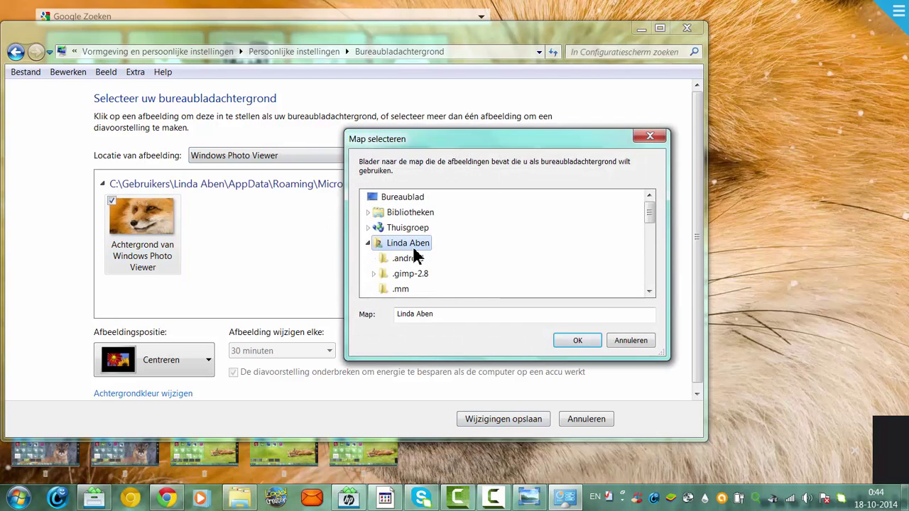
pyautogui.moveTo(649, 212); pyautogui.dragTo(649, 245)
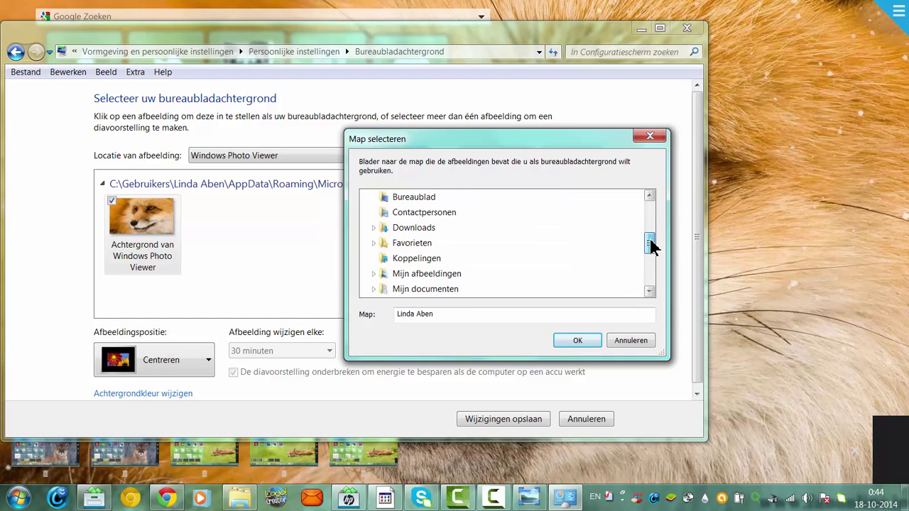
pyautogui.click(408, 277)
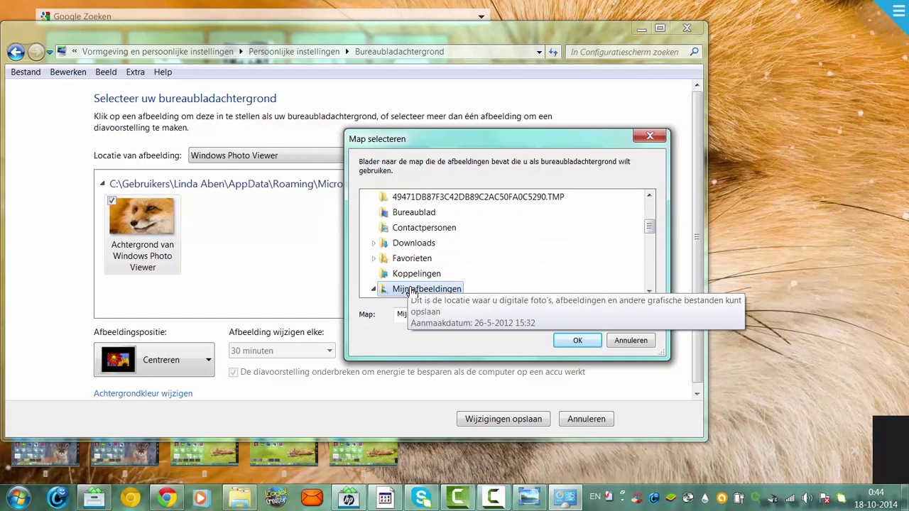
pyautogui.click(646, 243)
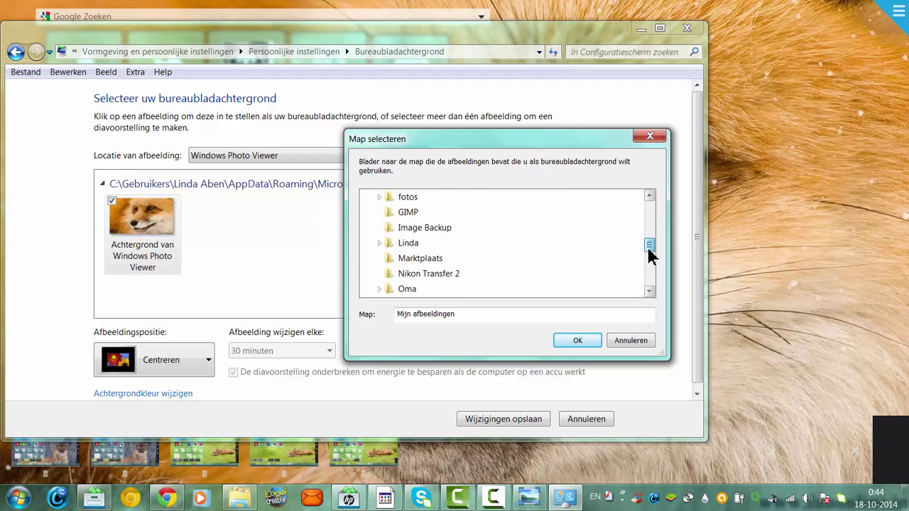
pyautogui.moveTo(648, 248); pyautogui.dragTo(648, 256)
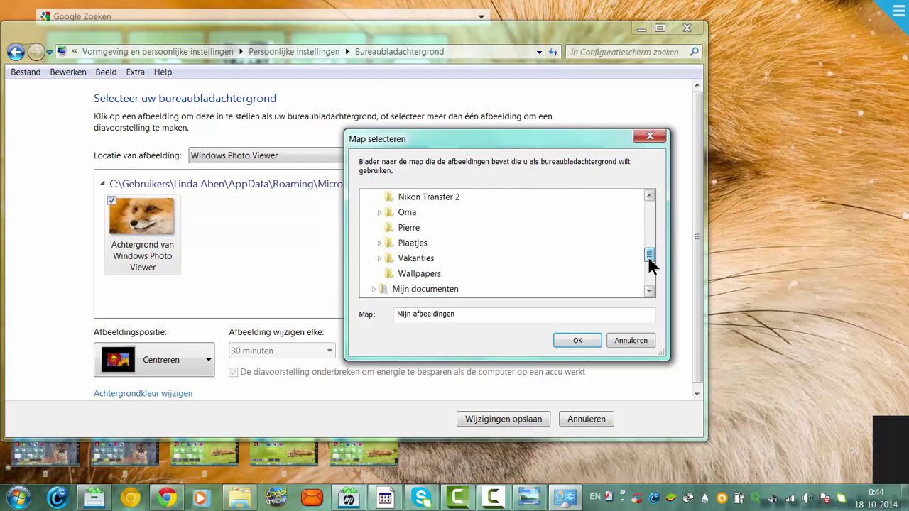
pyautogui.click(435, 278)
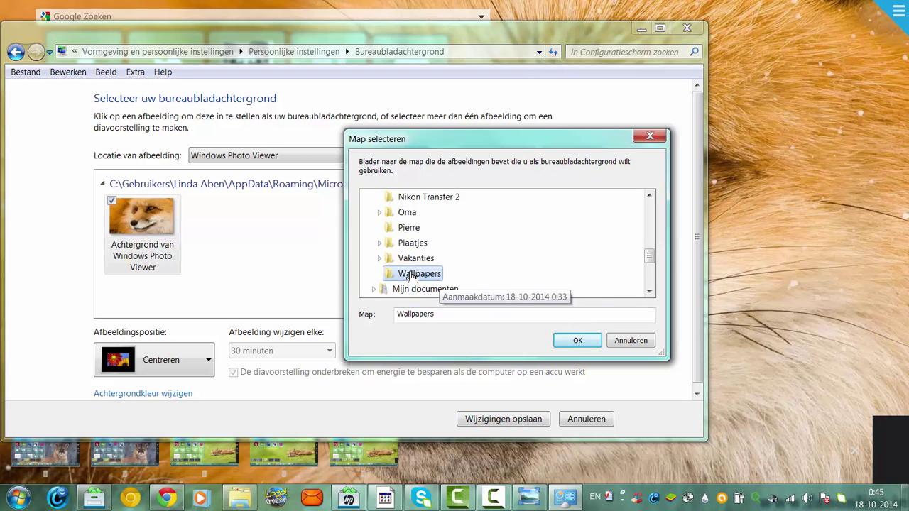
pyautogui.click(597, 340)
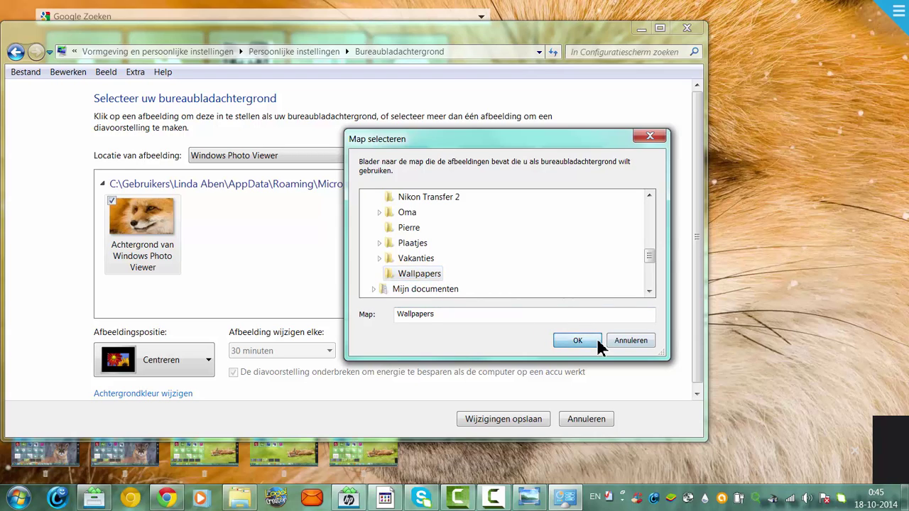
# Step: Set sleeping-fox-wallpaper from the Wallpapers folder as the desktop background, save the change and close the settings window
pyautogui.click(239, 225)
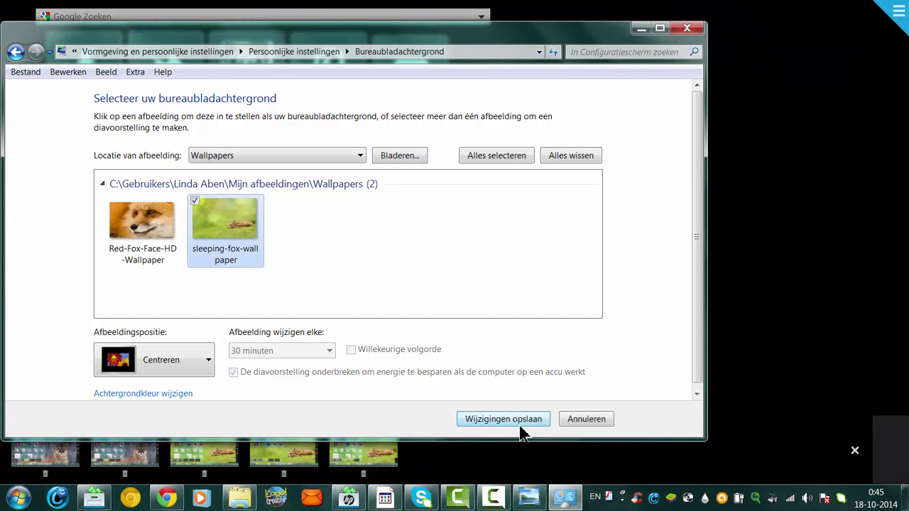
pyautogui.click(519, 425)
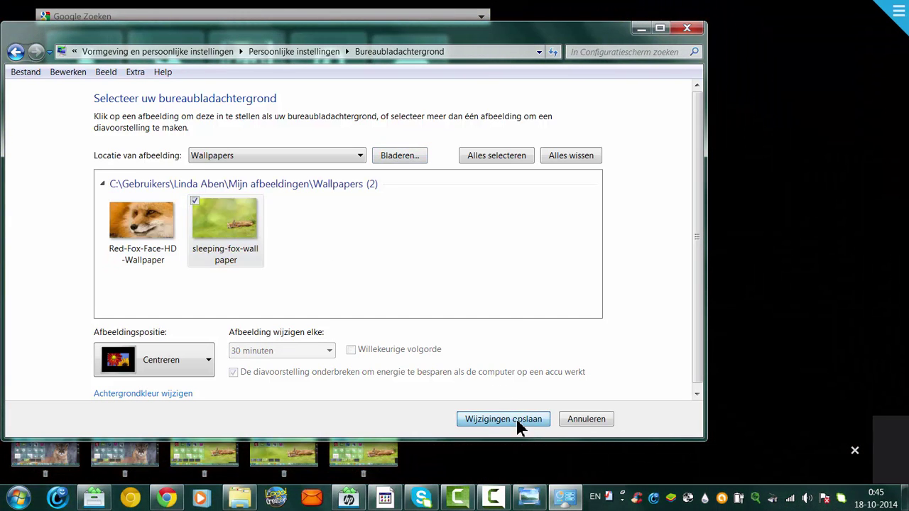
pyautogui.click(691, 30)
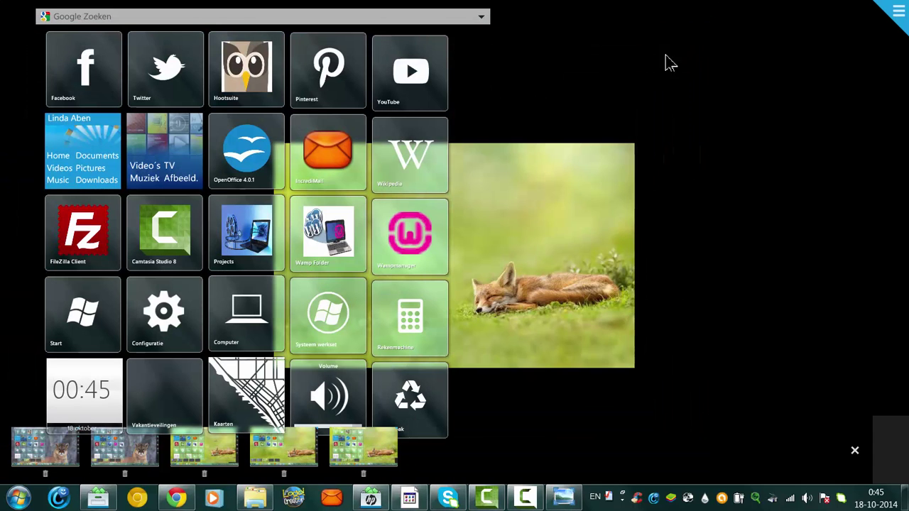
# Step: Reopen the desktop background settings, set the picture position to Vullen, save the change and close the window
pyautogui.moveTo(678, 43); pyautogui.dragTo(563, 152)
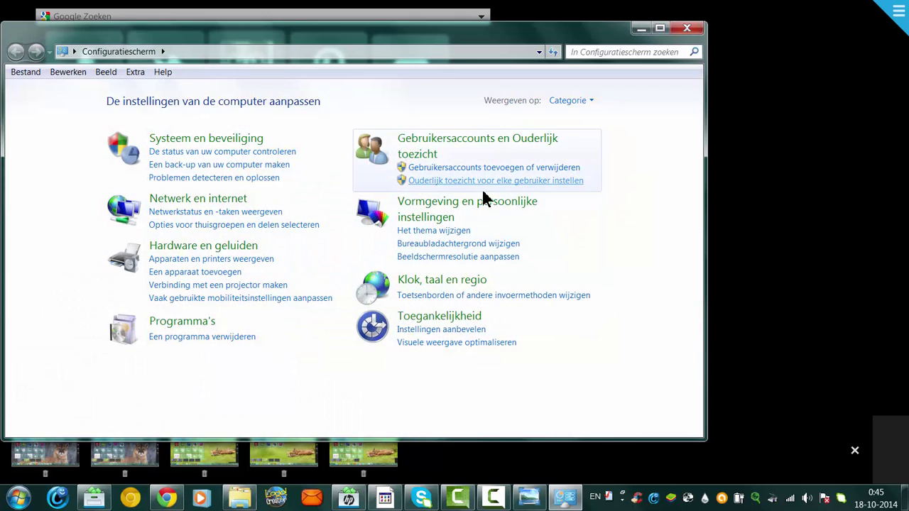
pyautogui.click(449, 249)
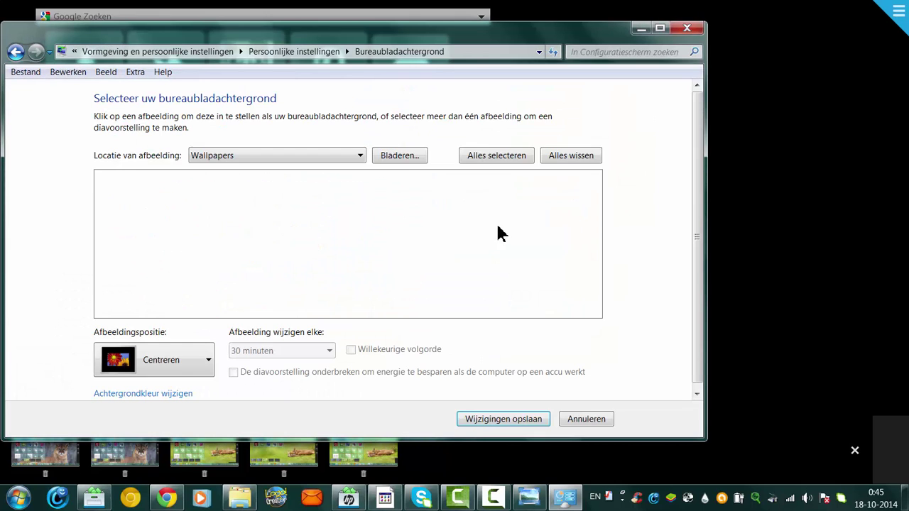
pyautogui.click(199, 371)
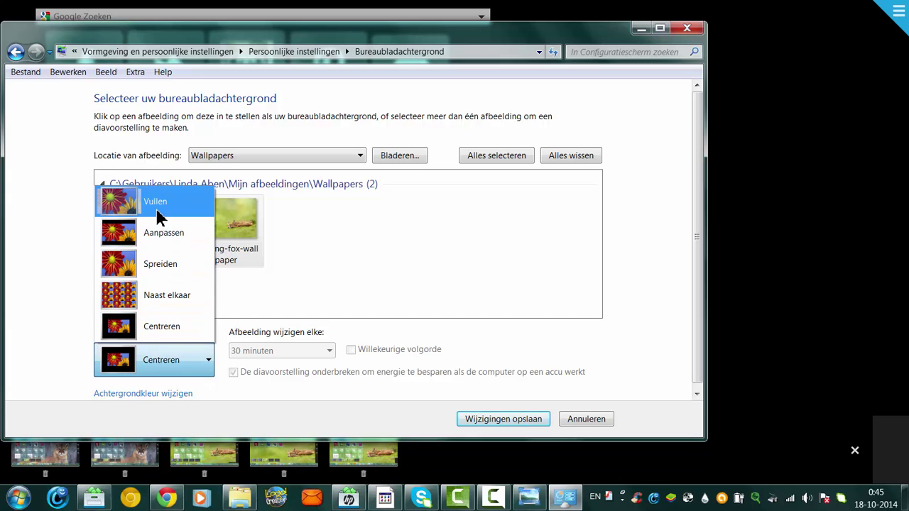
pyautogui.click(157, 202)
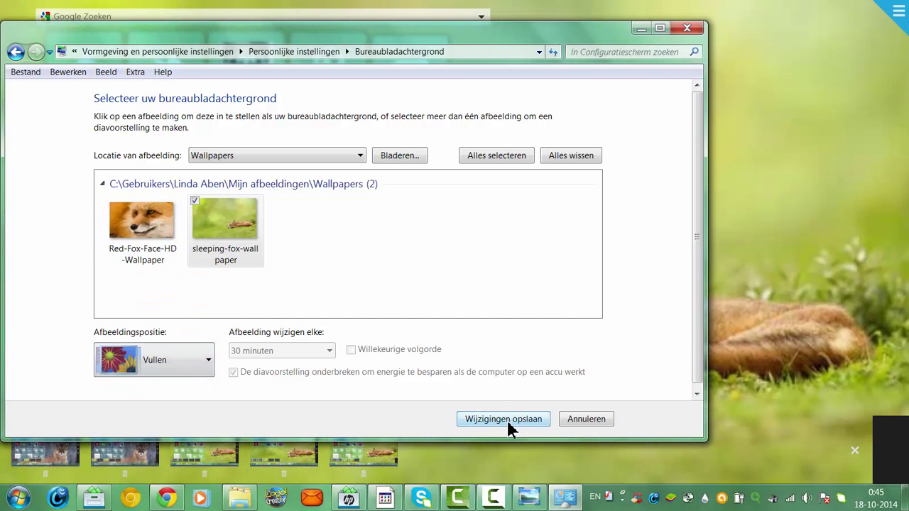
pyautogui.click(507, 420)
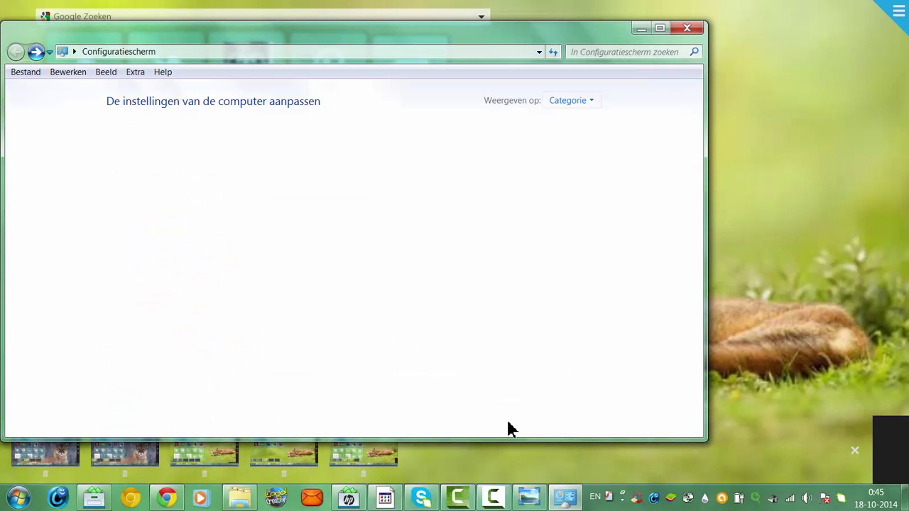
pyautogui.click(692, 29)
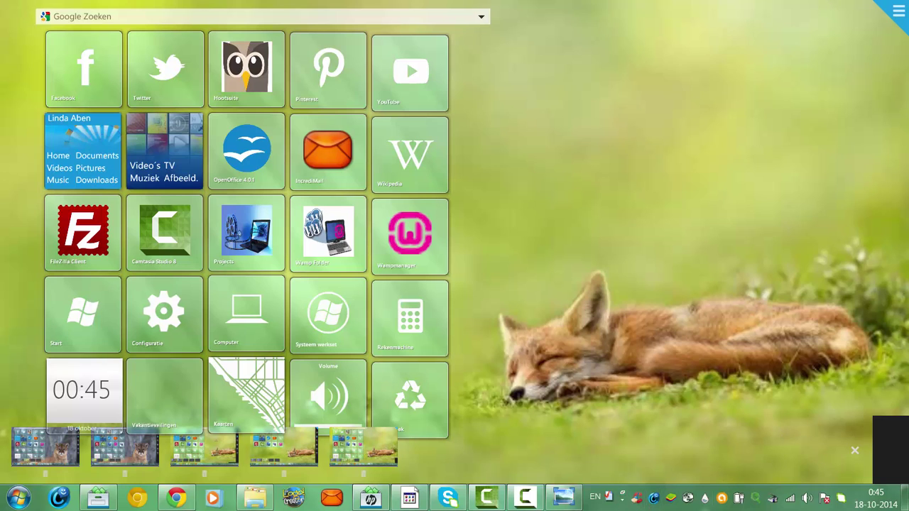
# Step: Look through the pages of add-ons in Omnimo's Extra's gallery and close the gallery
pyautogui.click(705, 498)
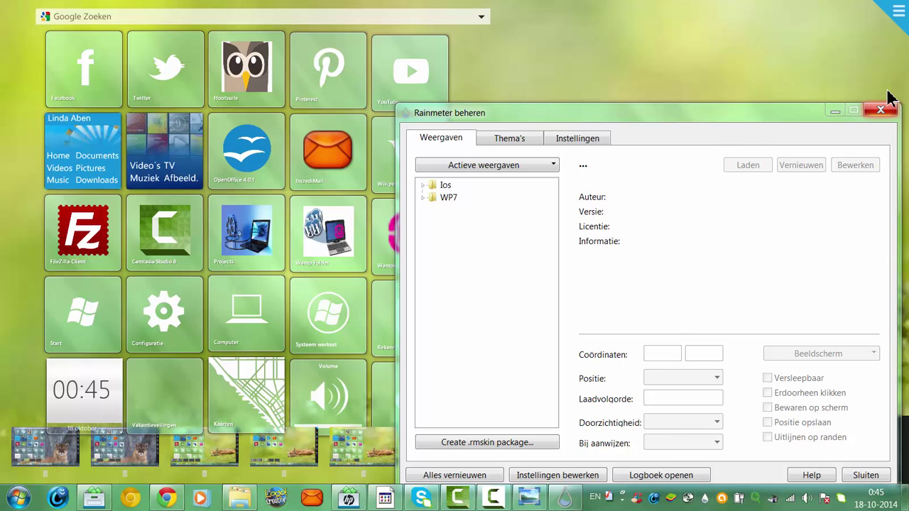
pyautogui.click(881, 111)
pyautogui.moveTo(902, 10)
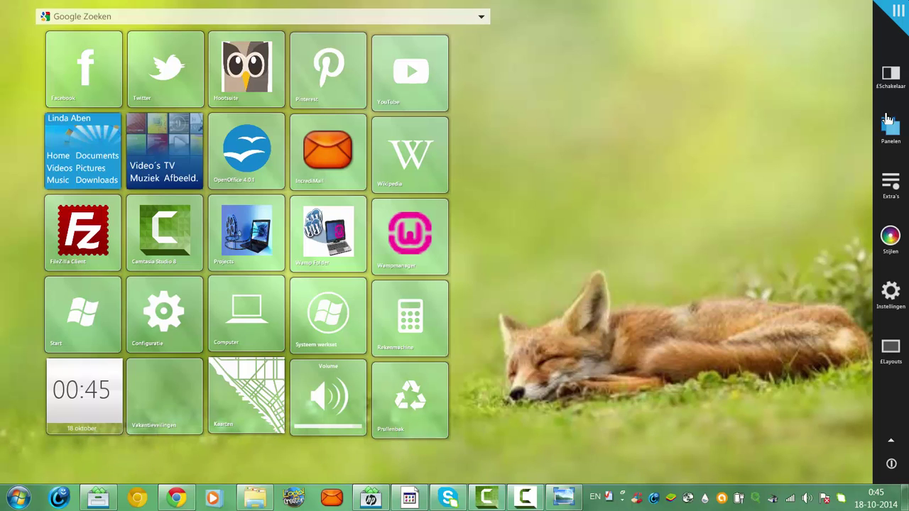
pyautogui.click(897, 189)
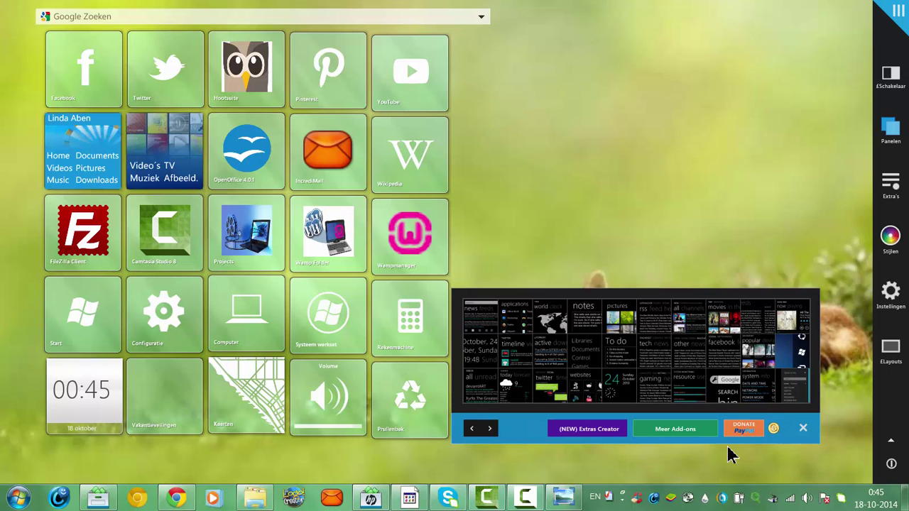
pyautogui.click(802, 430)
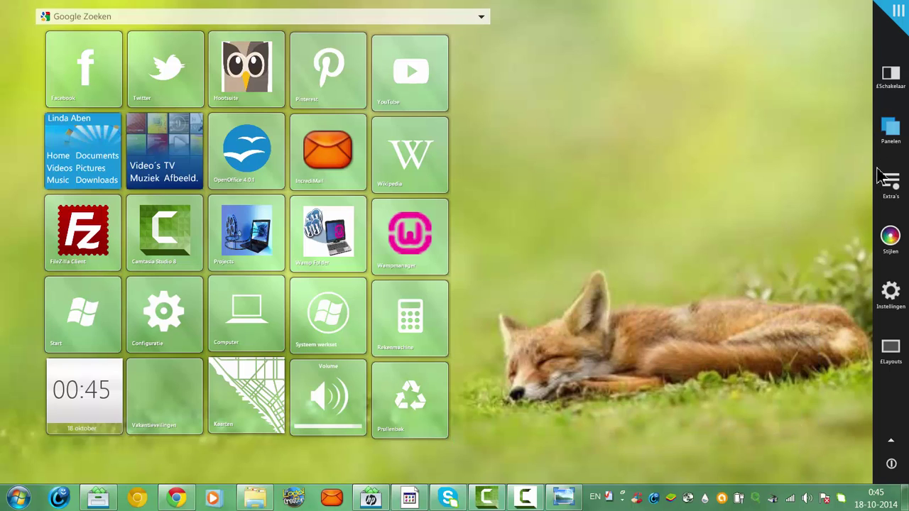
pyautogui.click(890, 191)
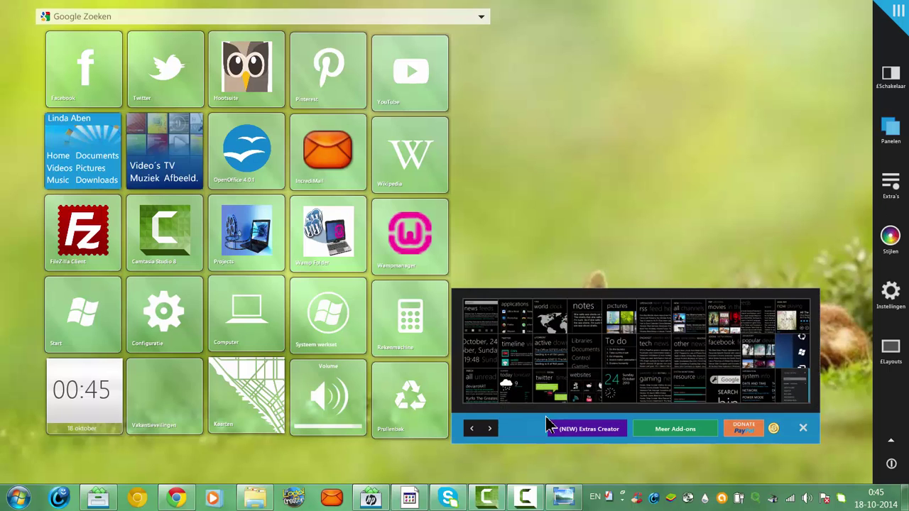
pyautogui.click(490, 429)
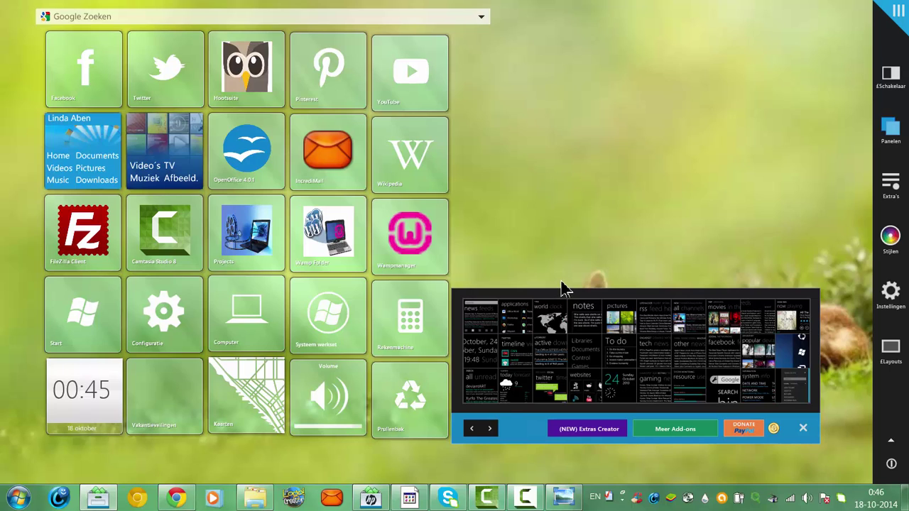
pyautogui.click(490, 429)
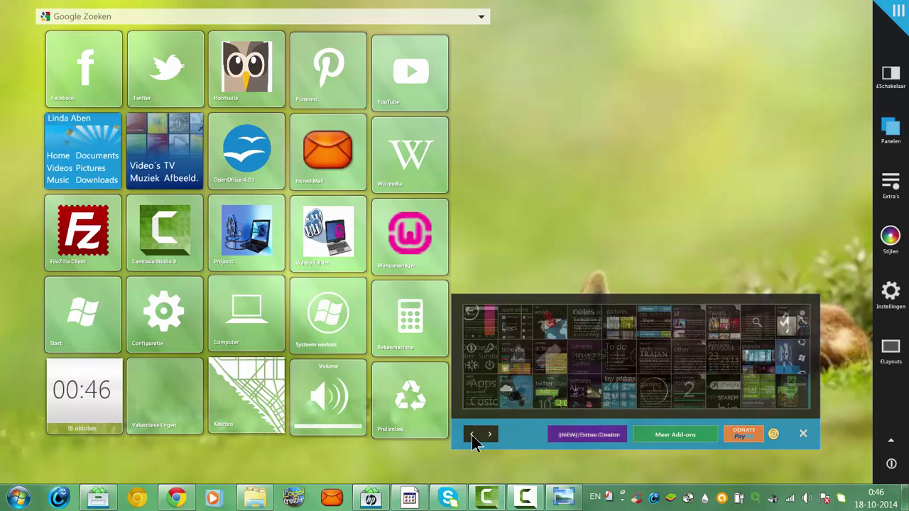
pyautogui.click(471, 434)
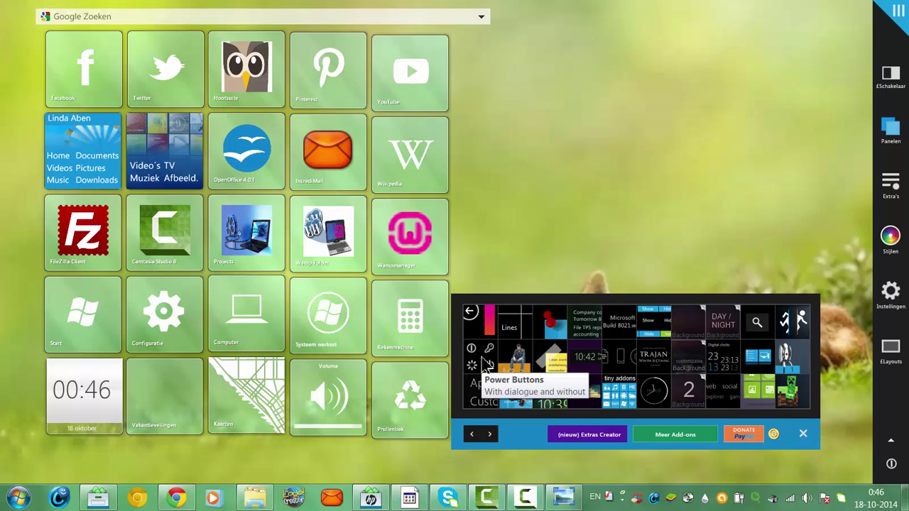
pyautogui.moveTo(486, 364); pyautogui.dragTo(349, 316)
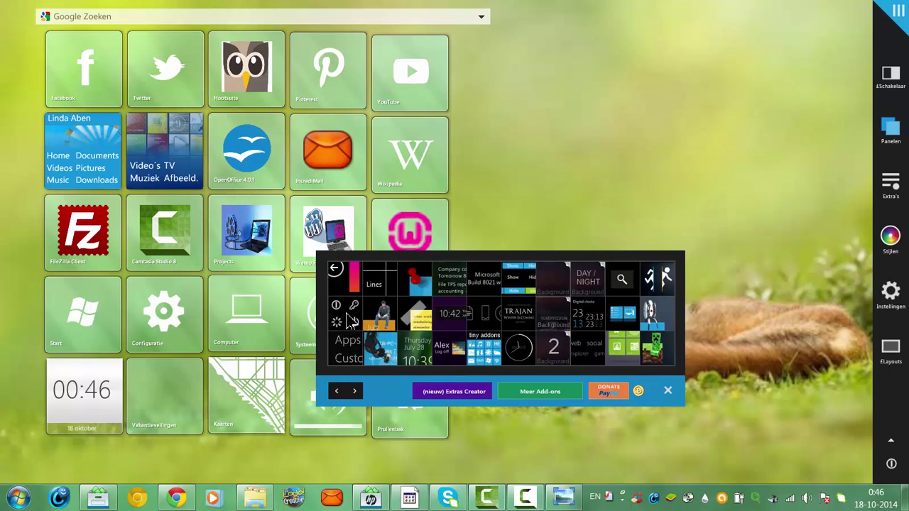
pyautogui.click(667, 391)
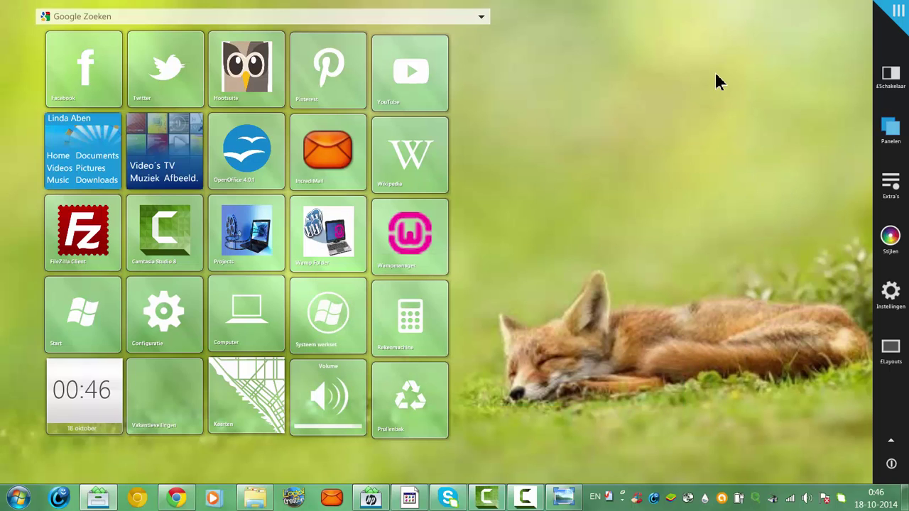
# Step: Delete the saved Green Sleeping Fox theme in the Rainmeter manager
pyautogui.click(705, 499)
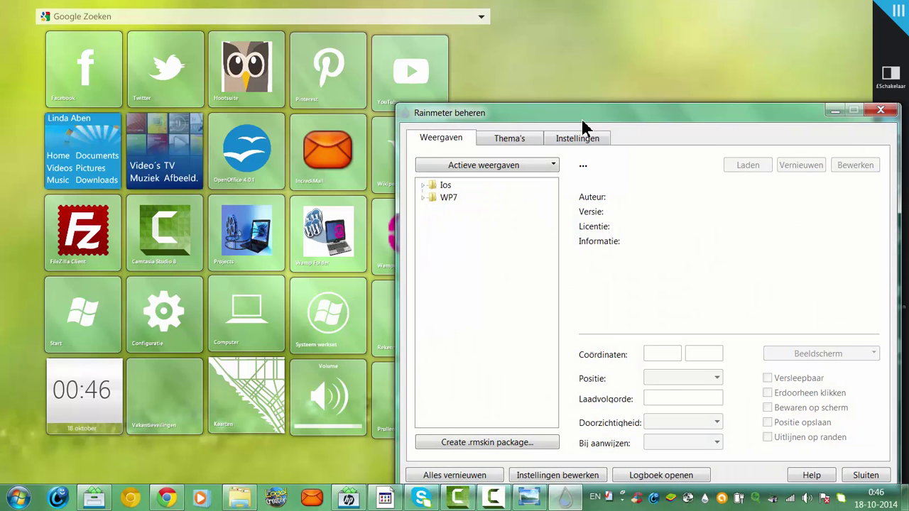
pyautogui.click(509, 139)
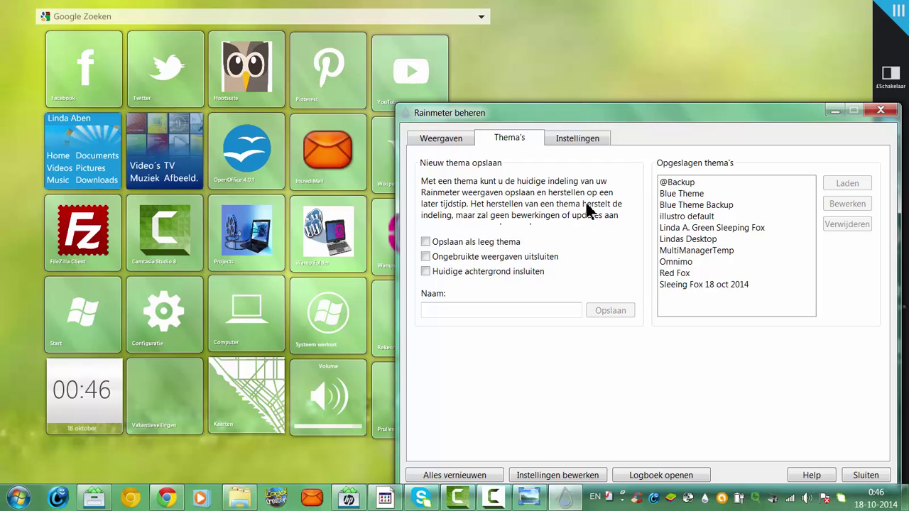
pyautogui.click(701, 227)
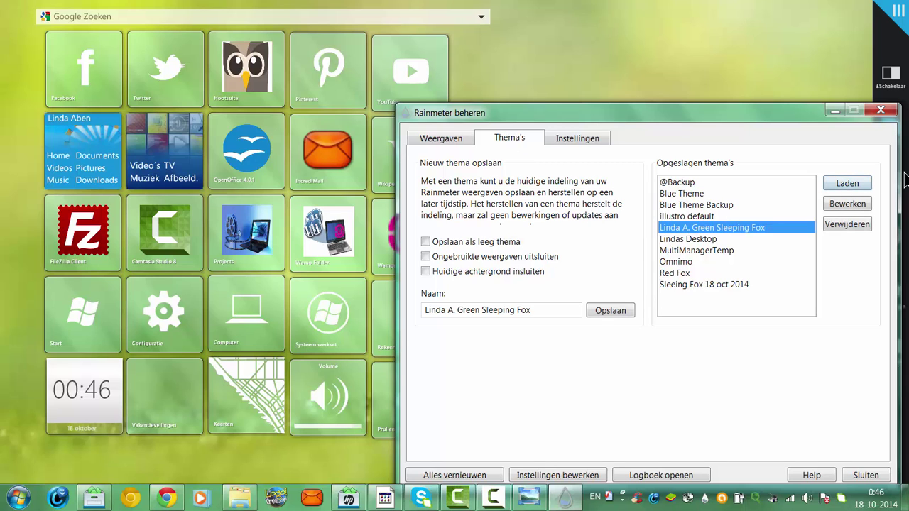
pyautogui.click(848, 224)
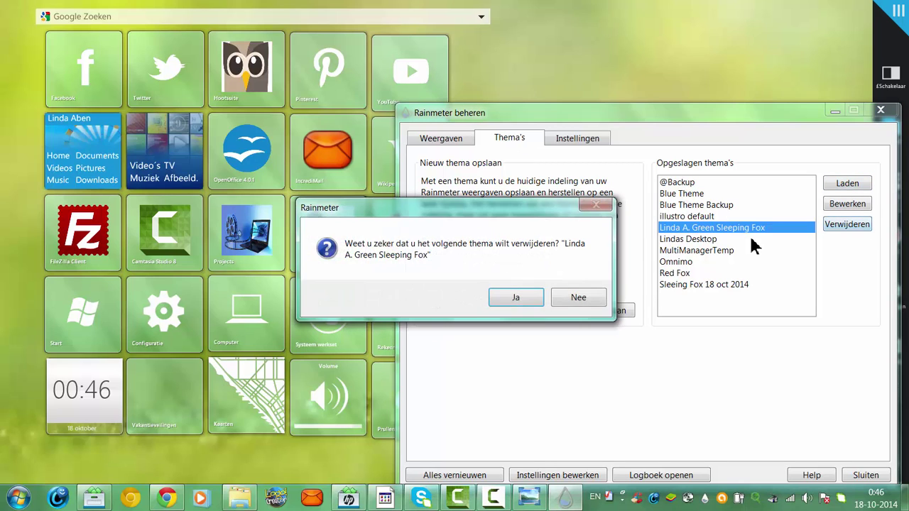
pyautogui.click(527, 302)
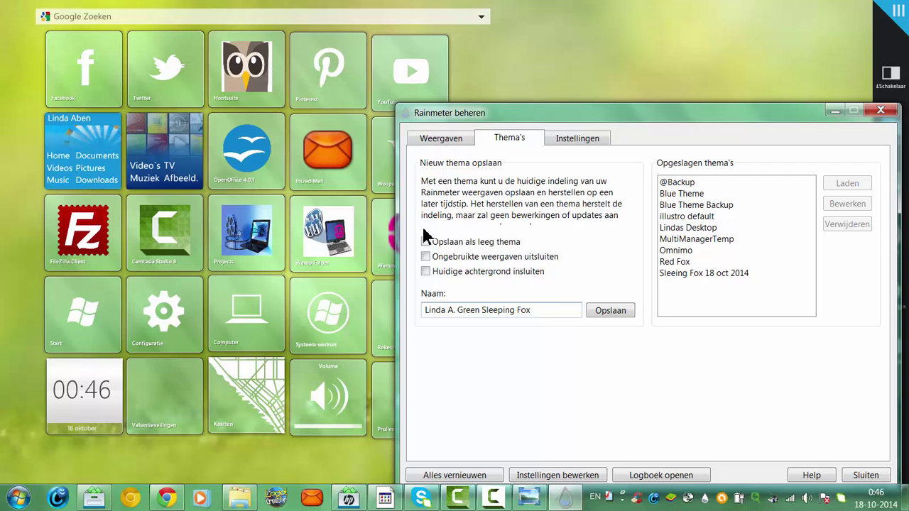
# Step: Save the current look again under the Green Sleeping Fox theme name with the current background included
pyautogui.click(425, 272)
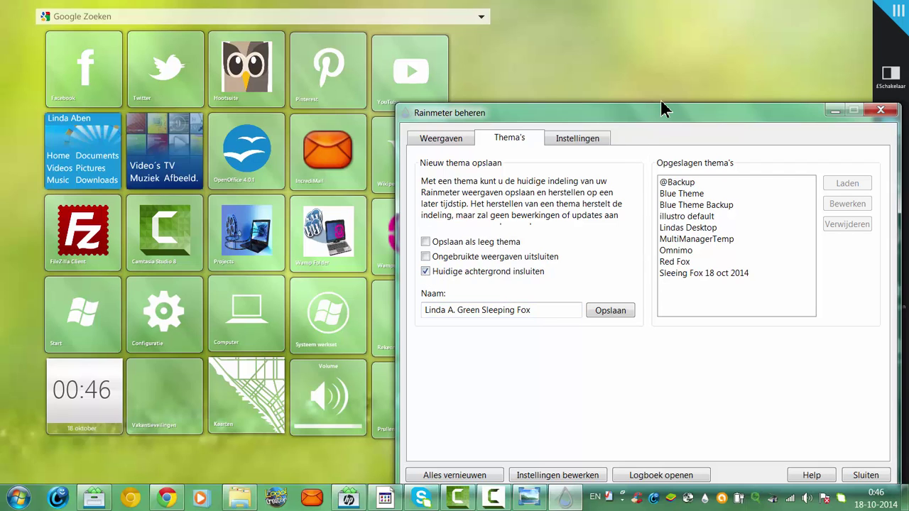
pyautogui.moveTo(662, 113); pyautogui.dragTo(591, 60)
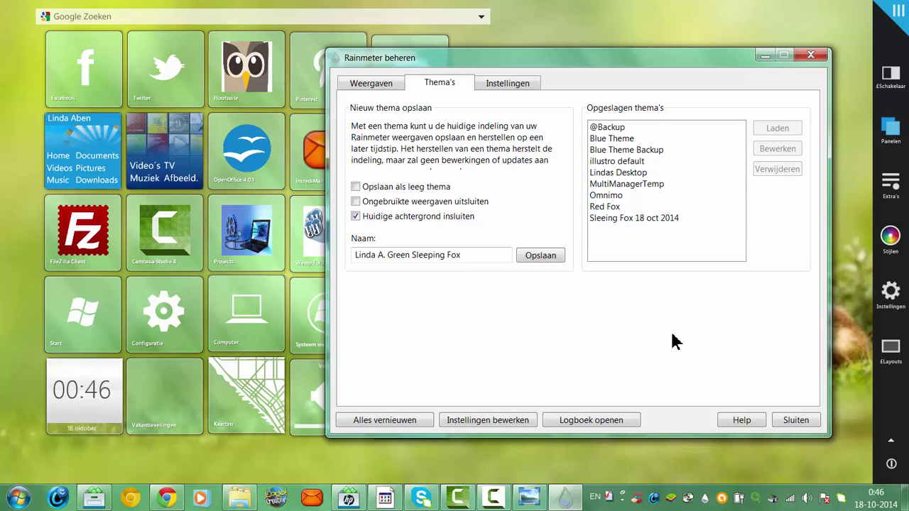
pyautogui.click(542, 254)
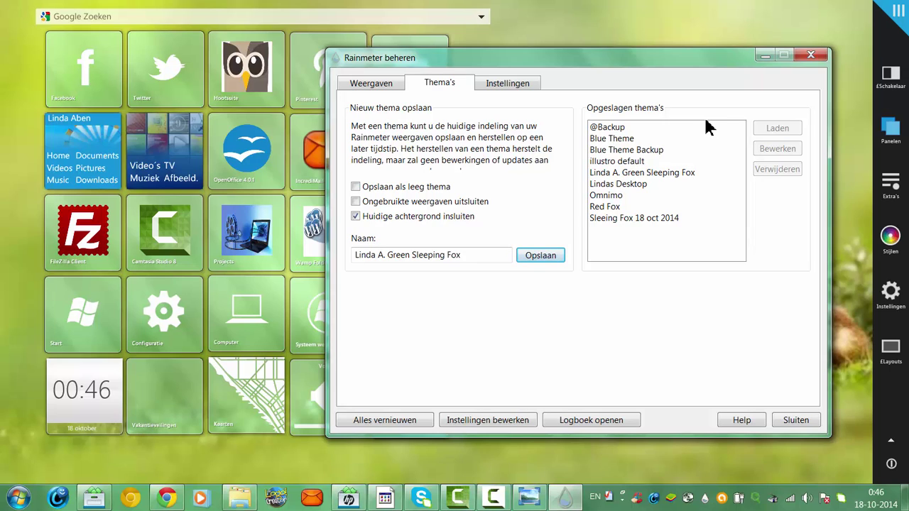
# Step: Delete the saved theme "Sleeing Fox 18 oct 2014"
pyautogui.click(653, 217)
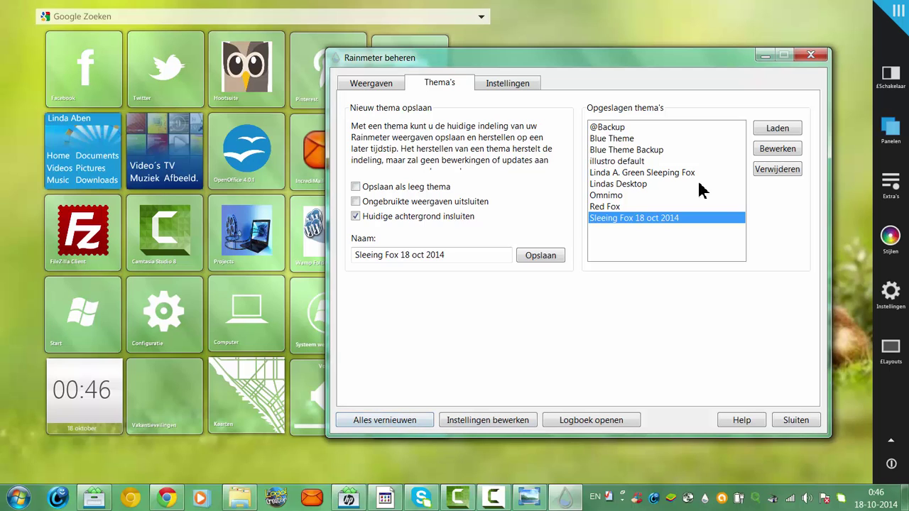
pyautogui.click(779, 168)
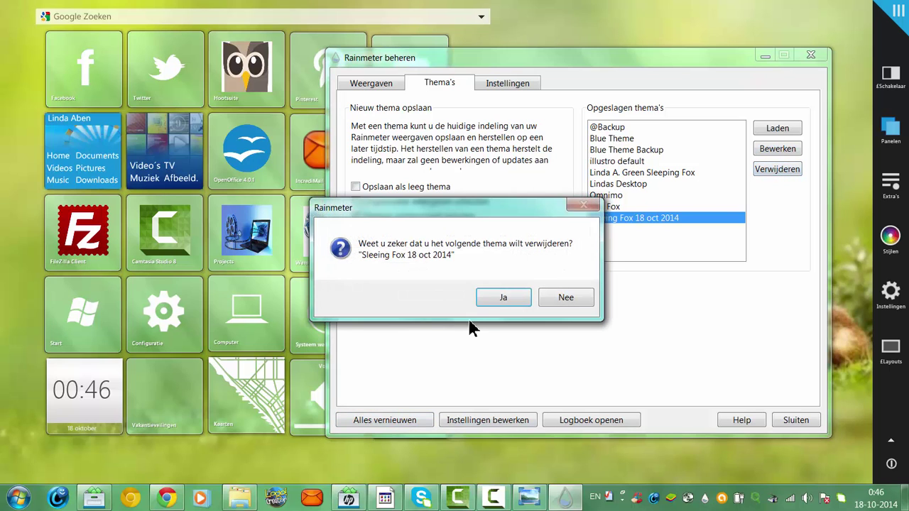
pyautogui.click(504, 302)
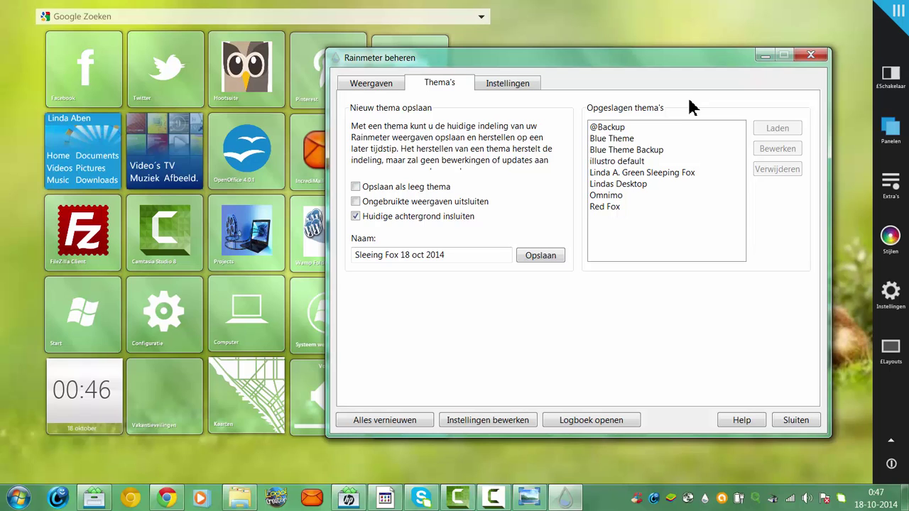
# Step: Load the saved theme "Red Fox" and switch back to the Green Sleeping Fox theme
pyautogui.click(606, 209)
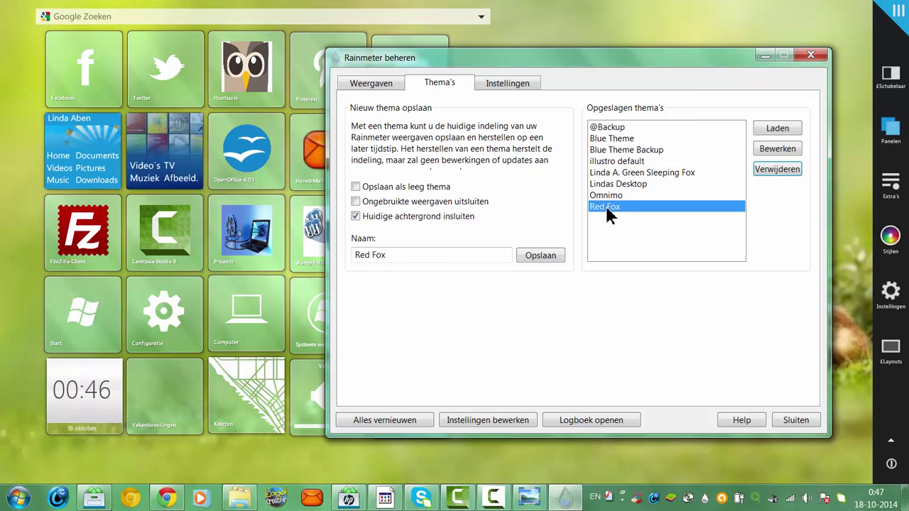
pyautogui.click(767, 126)
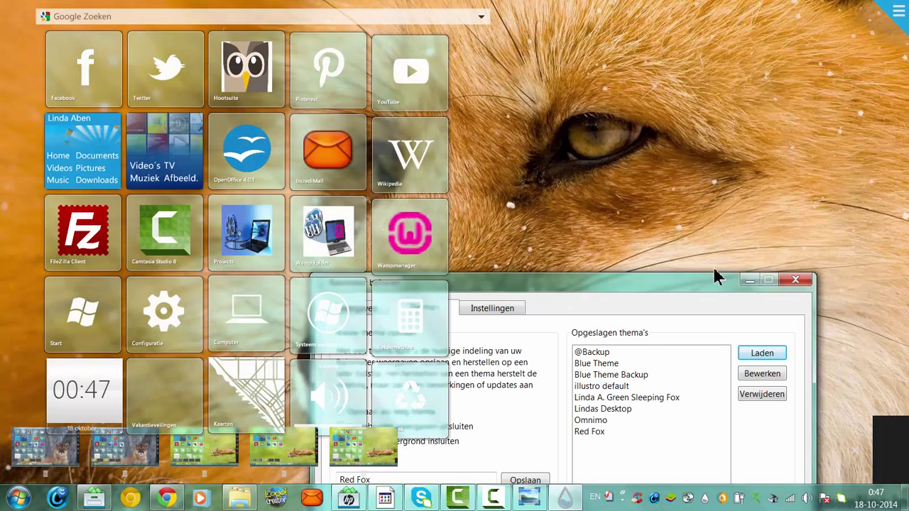
pyautogui.moveTo(680, 304); pyautogui.dragTo(688, 55)
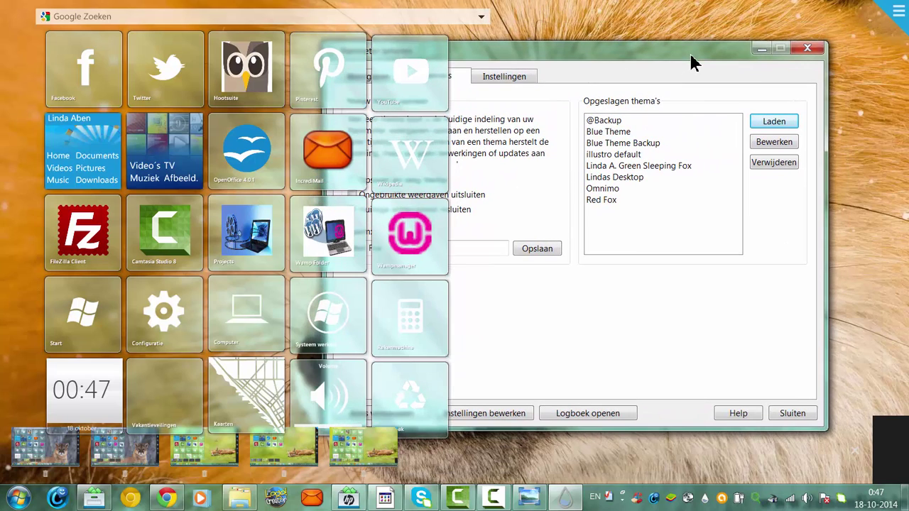
pyautogui.click(652, 166)
pyautogui.click(767, 118)
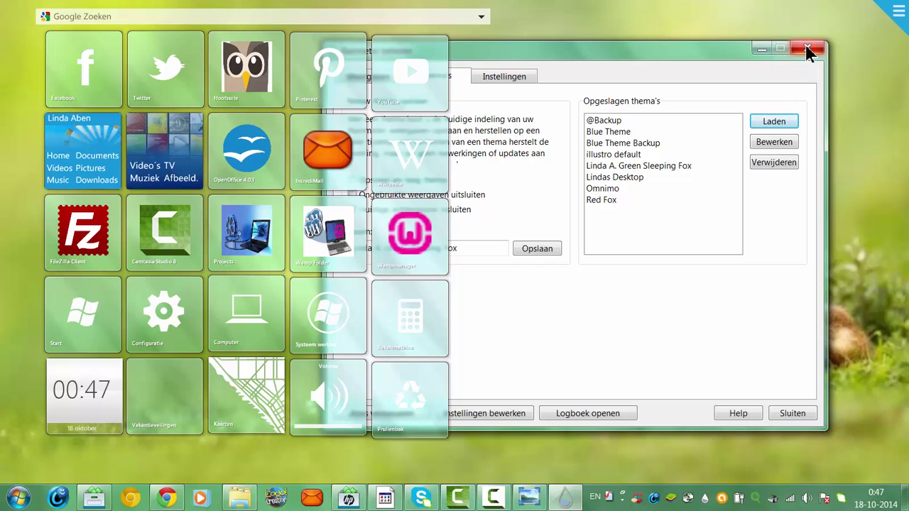
# Step: Delete the saved theme named after the owner's desktop and the saved "Omnimo" theme
pyautogui.click(642, 181)
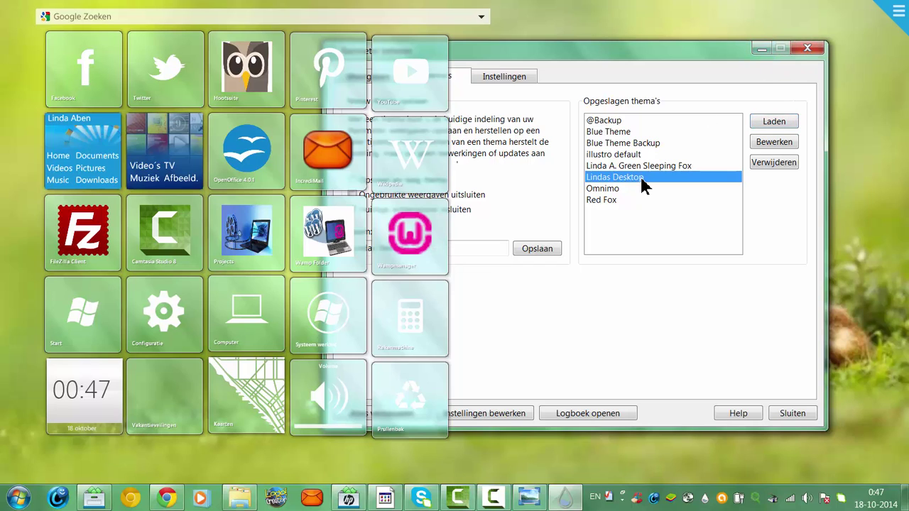
pyautogui.click(767, 167)
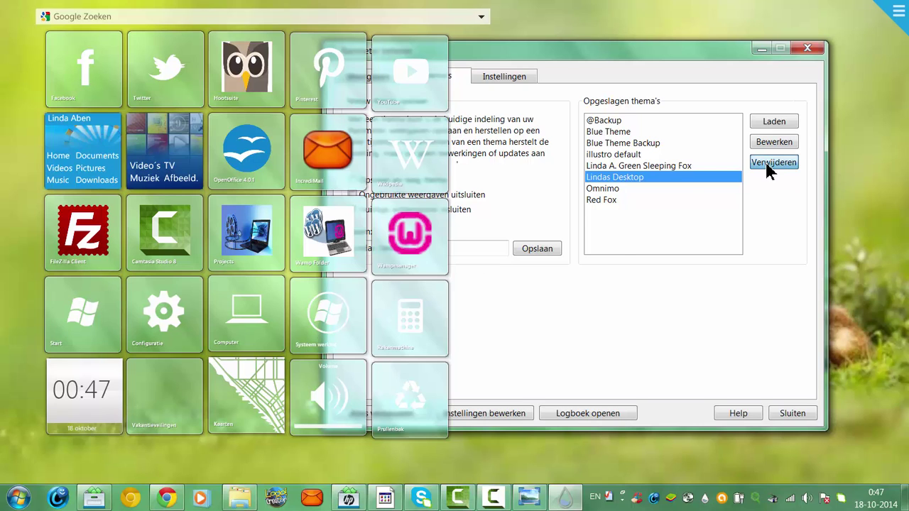
pyautogui.click(515, 301)
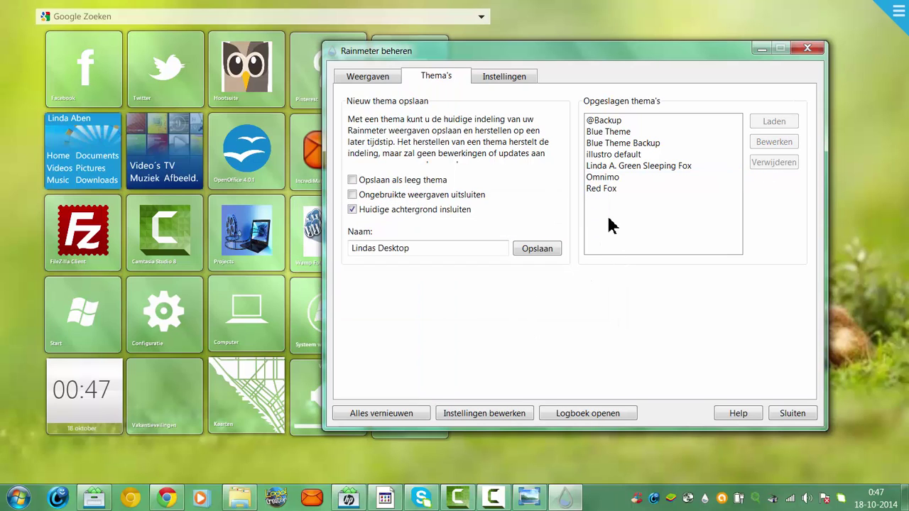
pyautogui.click(609, 177)
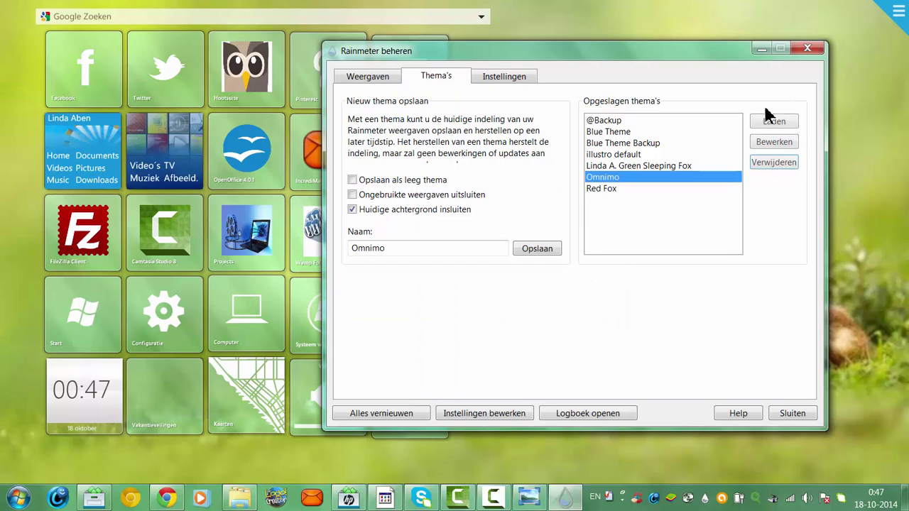
pyautogui.click(768, 163)
pyautogui.click(505, 304)
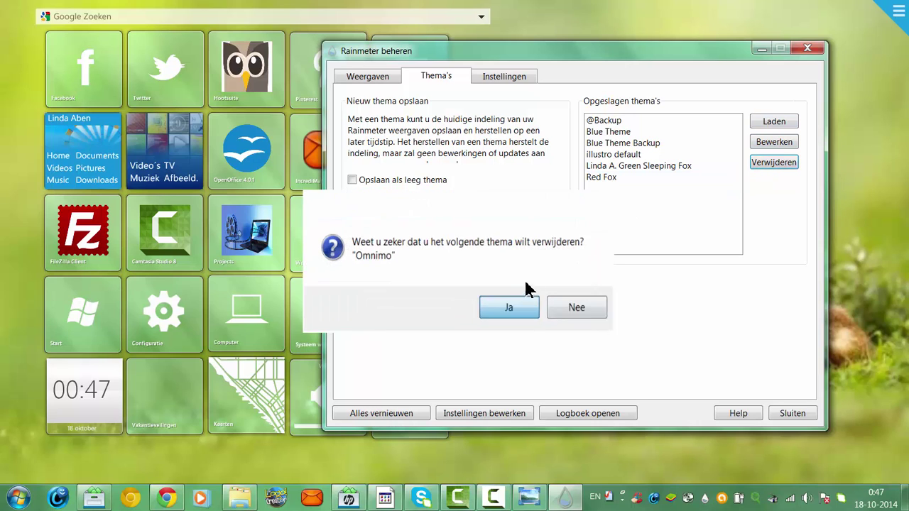
# Step: Delete the saved theme "illustro default"
pyautogui.click(617, 152)
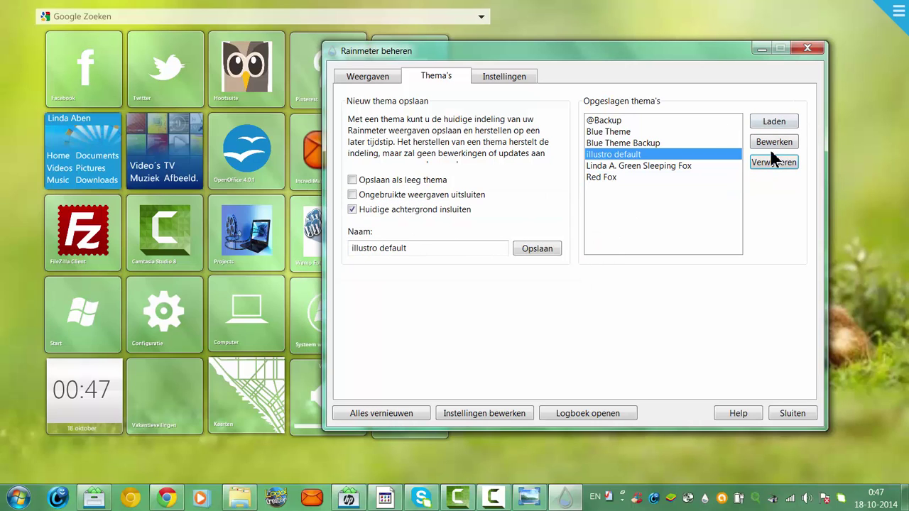
pyautogui.click(763, 164)
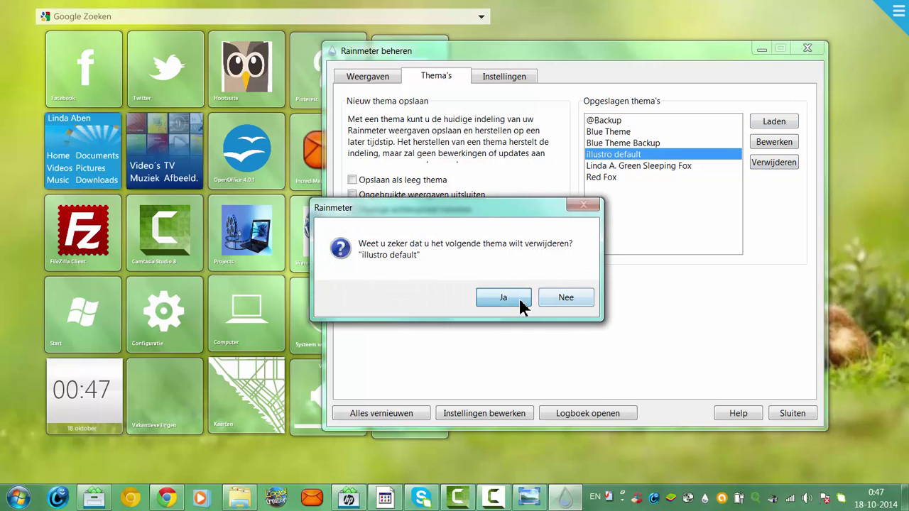
pyautogui.click(521, 306)
# Step: Delete the saved themes "Blue Theme" and "Blue Theme Backup"
pyautogui.click(625, 132)
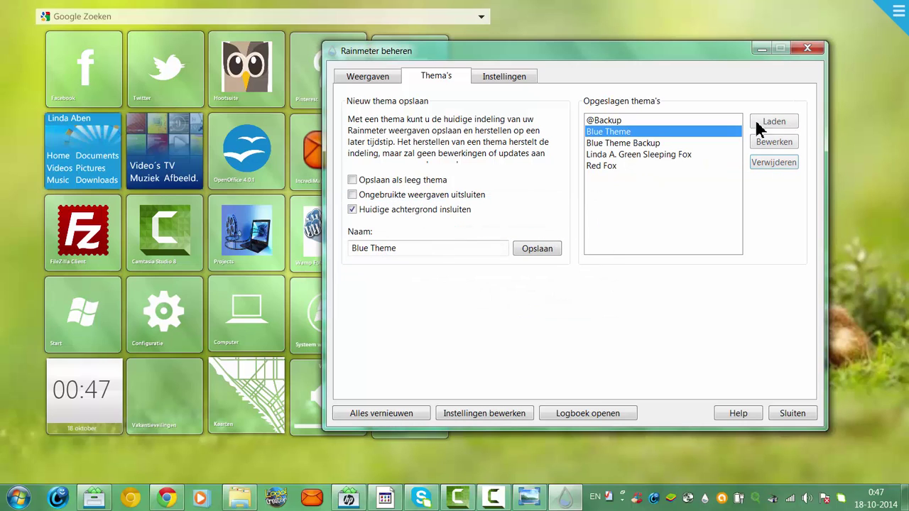
pyautogui.click(771, 163)
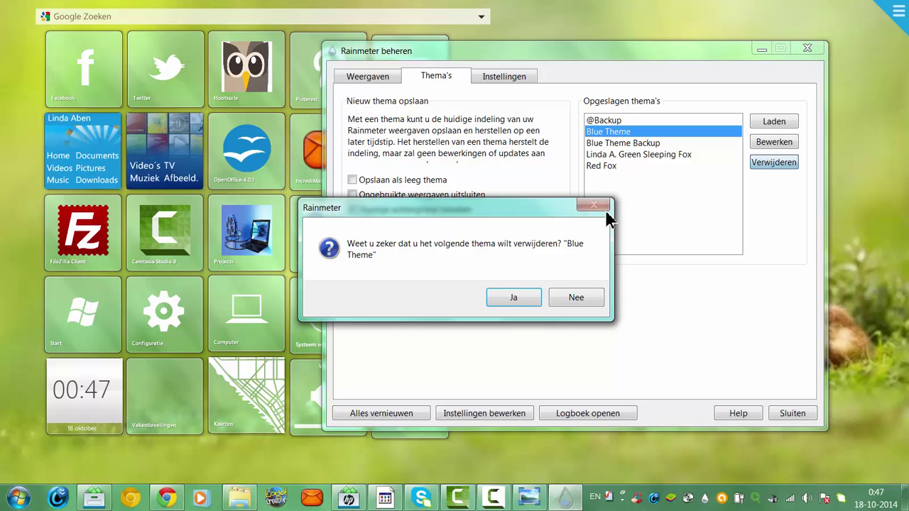
pyautogui.click(519, 302)
pyautogui.click(628, 135)
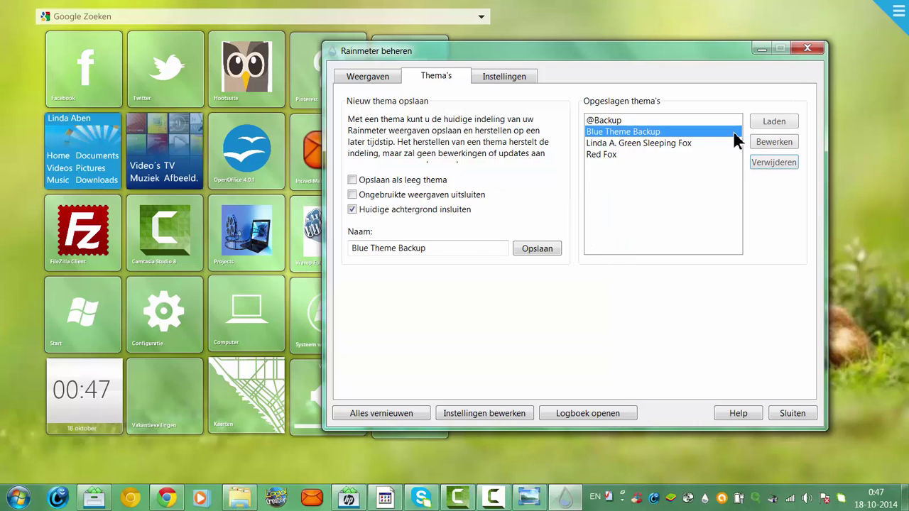
pyautogui.click(771, 163)
pyautogui.click(512, 298)
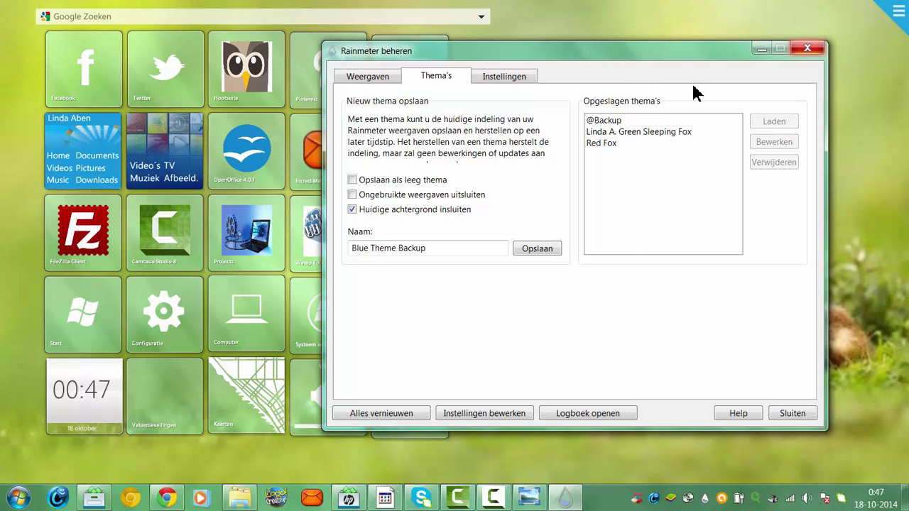
# Step: Load the "Red Fox" theme, return to the Green Sleeping Fox theme and close the Rainmeter manager
pyautogui.click(601, 143)
pyautogui.click(763, 121)
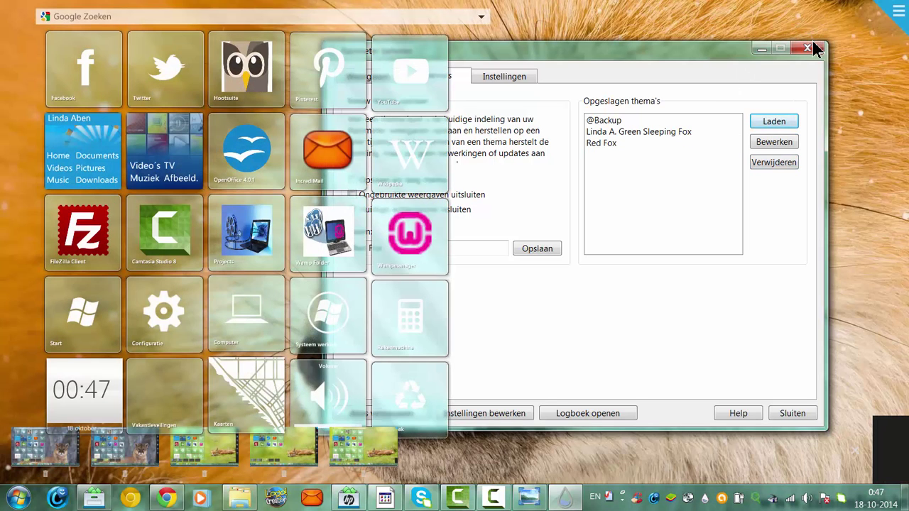
pyautogui.click(616, 132)
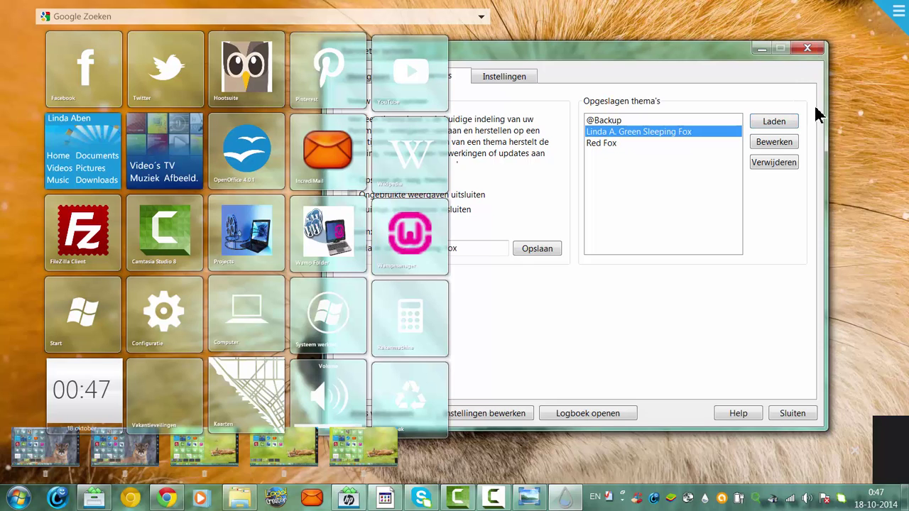
pyautogui.click(774, 122)
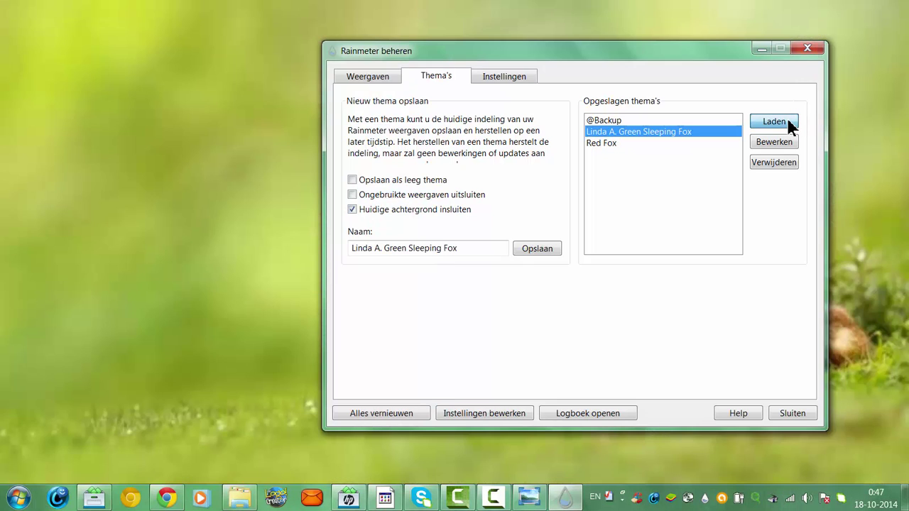
pyautogui.click(816, 46)
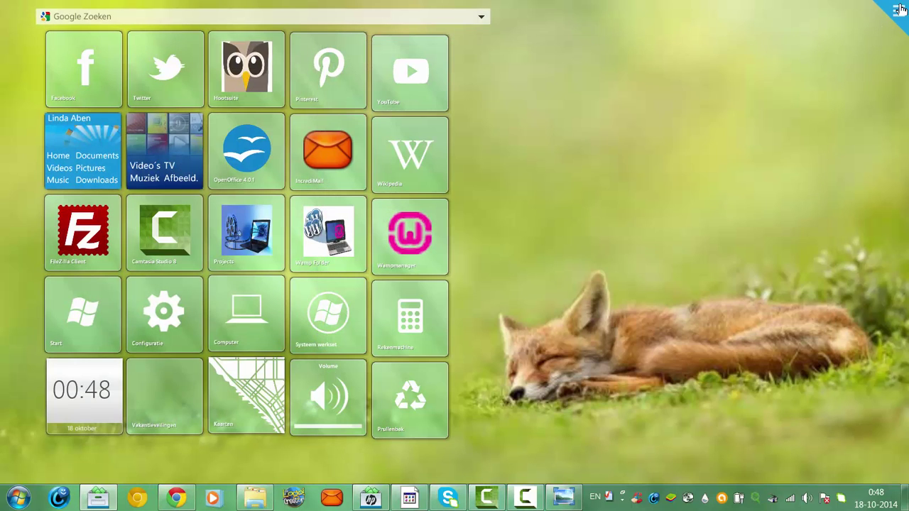
# Step: Open the Omnimo extras gallery and add the system info item to the desktop
pyautogui.click(896, 16)
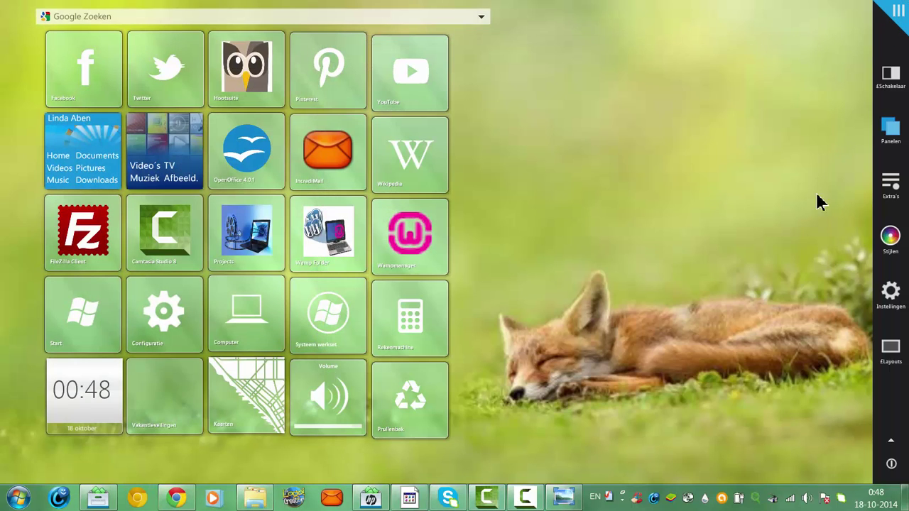
pyautogui.click(892, 186)
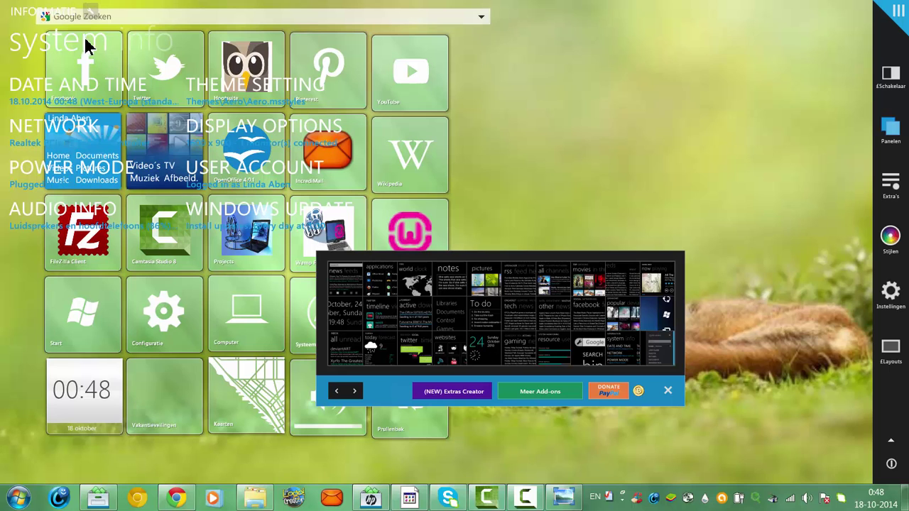
# Step: Move the system info item to the empty area beside the tiles, then unload it from the desktop
pyautogui.moveTo(20, 17); pyautogui.dragTo(499, 66)
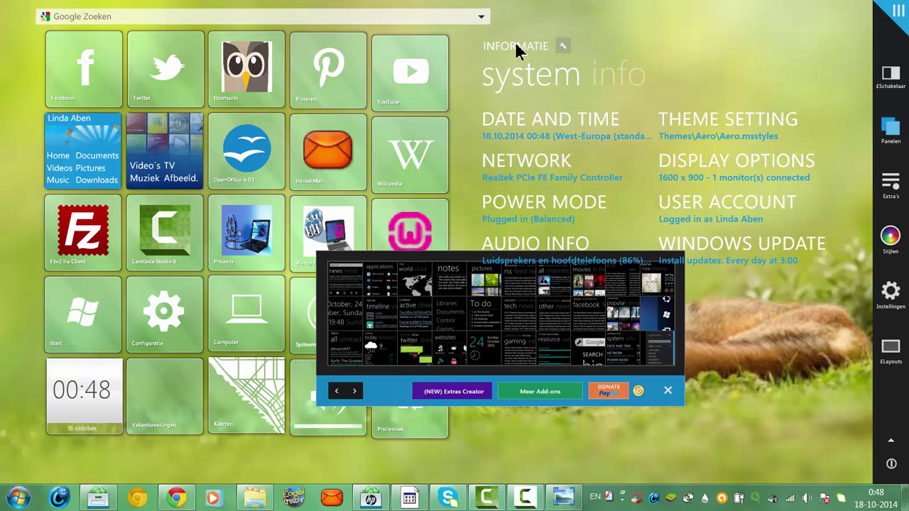
pyautogui.rightClick(565, 51)
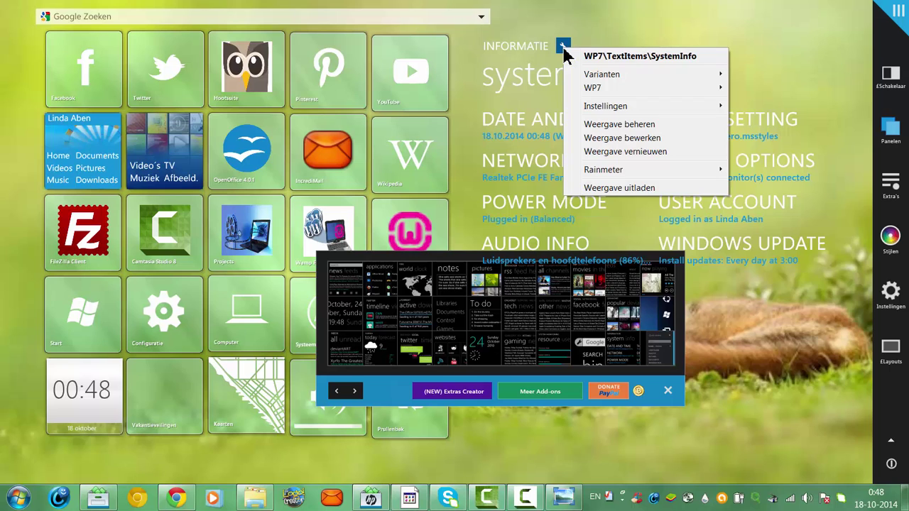
pyautogui.click(605, 189)
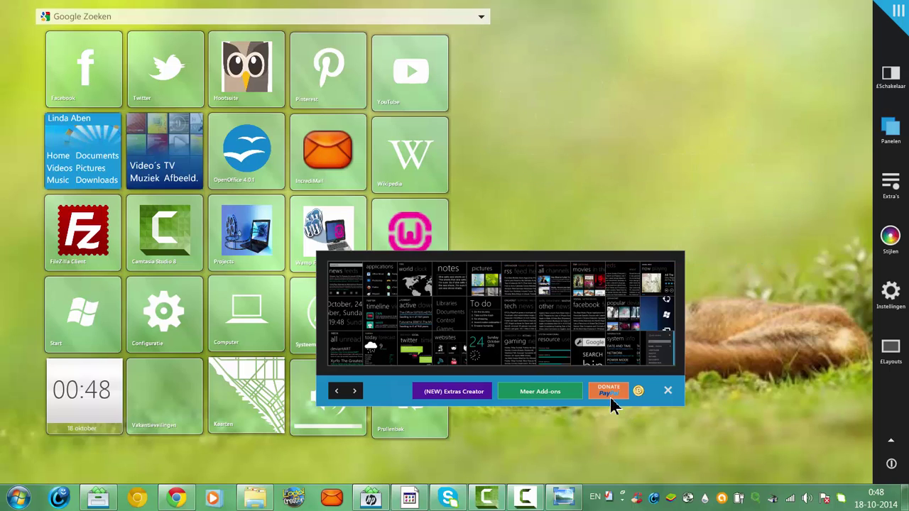
# Step: Add the row of power controls from the second page of extras below the tiles and close the gallery
pyautogui.click(357, 391)
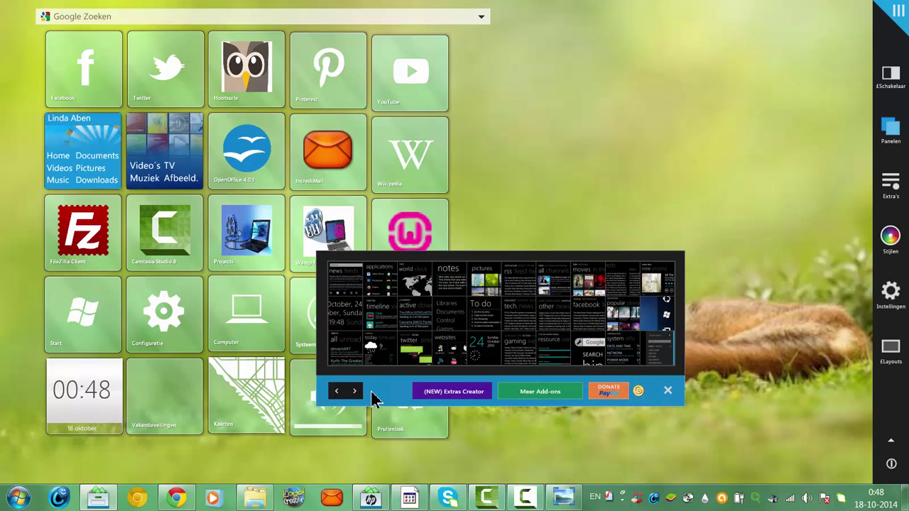
pyautogui.click(356, 392)
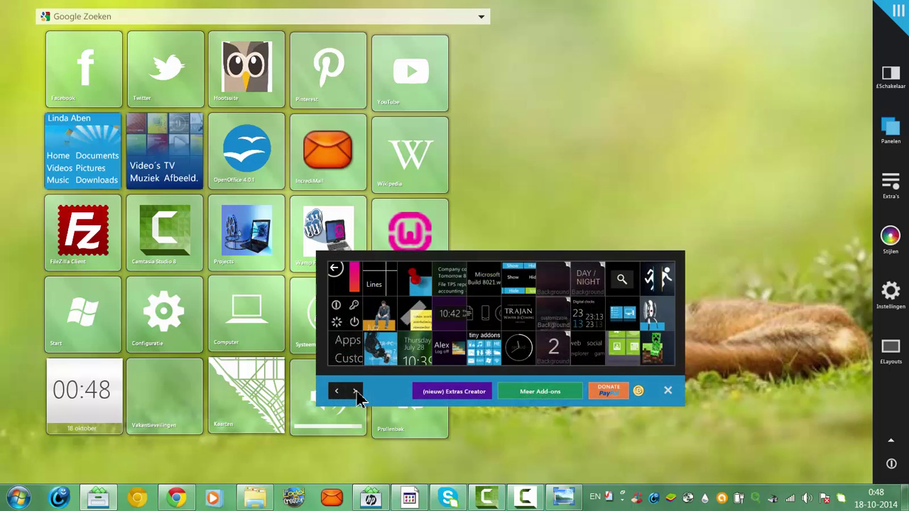
pyautogui.click(338, 325)
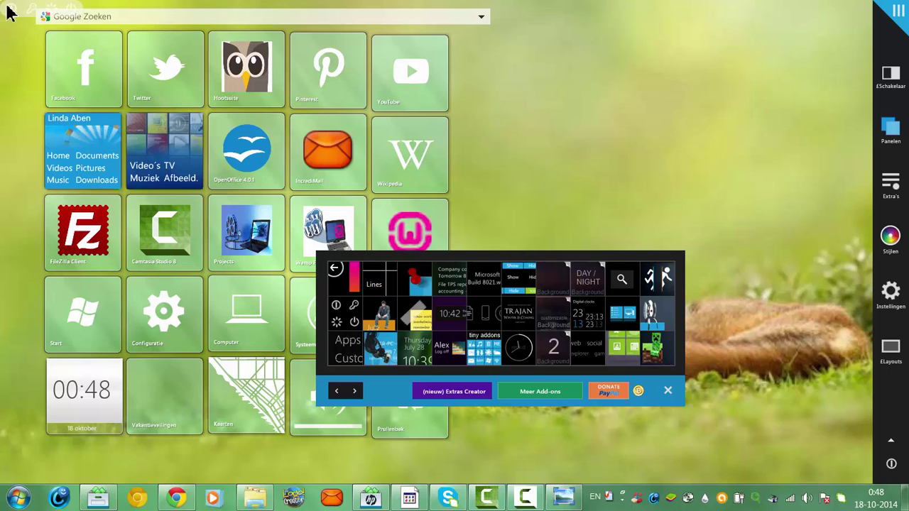
pyautogui.moveTo(206, 469)
pyautogui.mouseDown()
pyautogui.moveTo(234, 472)
pyautogui.moveTo(186, 455)
pyautogui.moveTo(212, 467)
pyautogui.mouseUp()
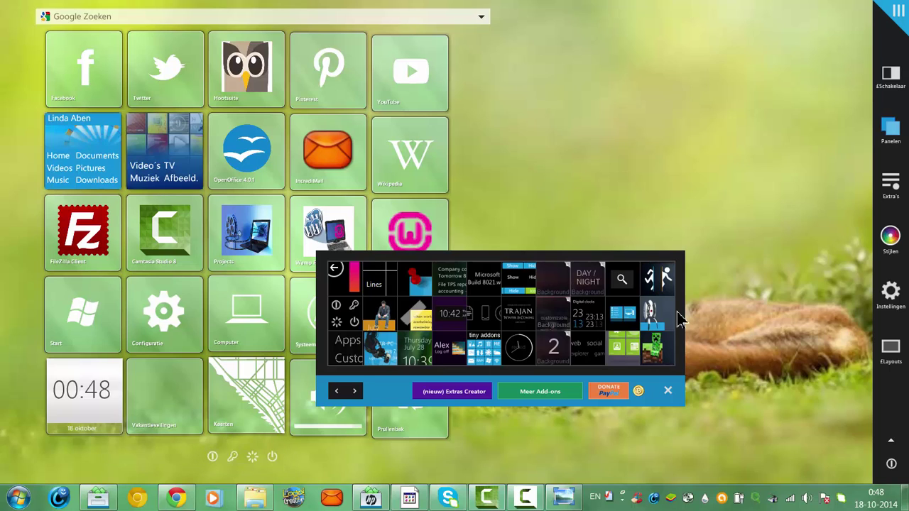
pyautogui.click(669, 390)
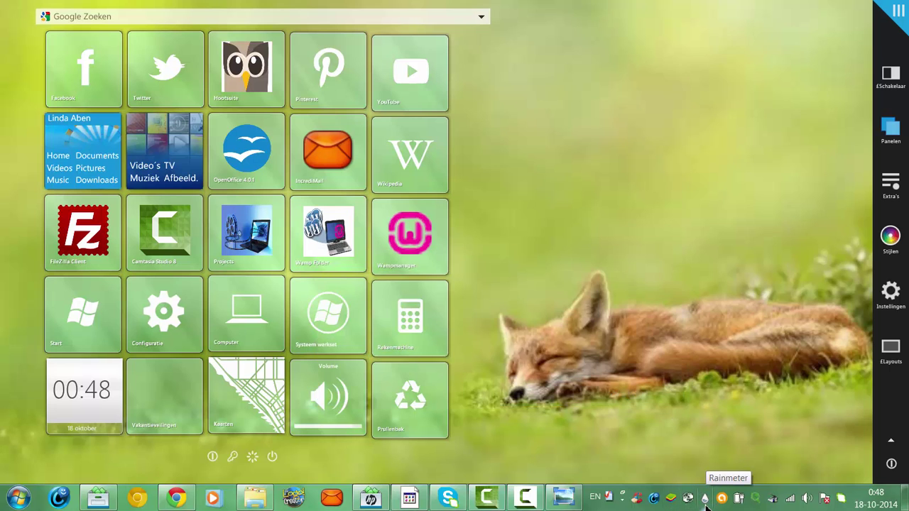
# Step: Reopen the Rainmeter manager and delete the saved Green Sleeping Fox theme
pyautogui.click(705, 500)
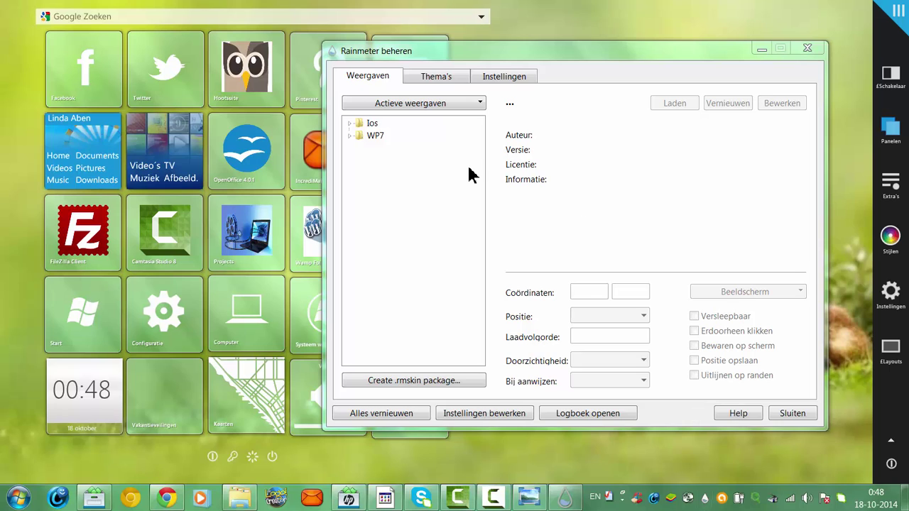
pyautogui.click(446, 75)
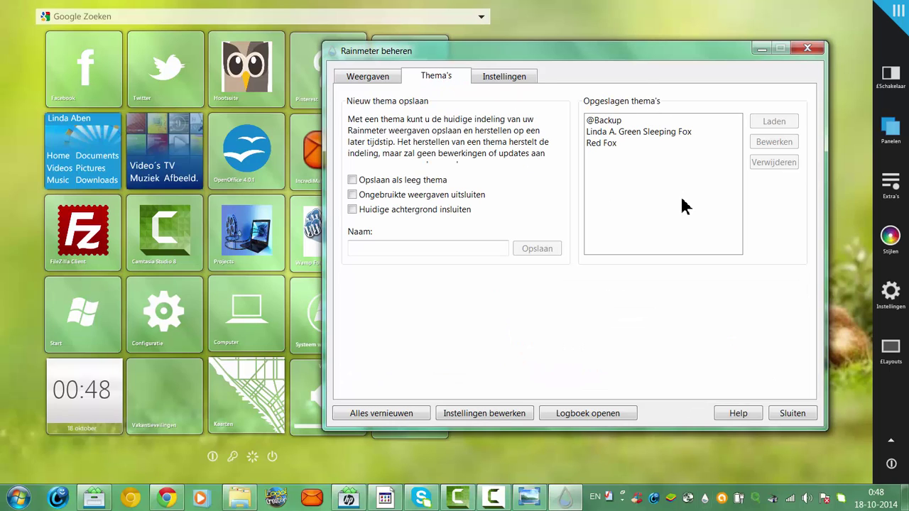
pyautogui.click(590, 133)
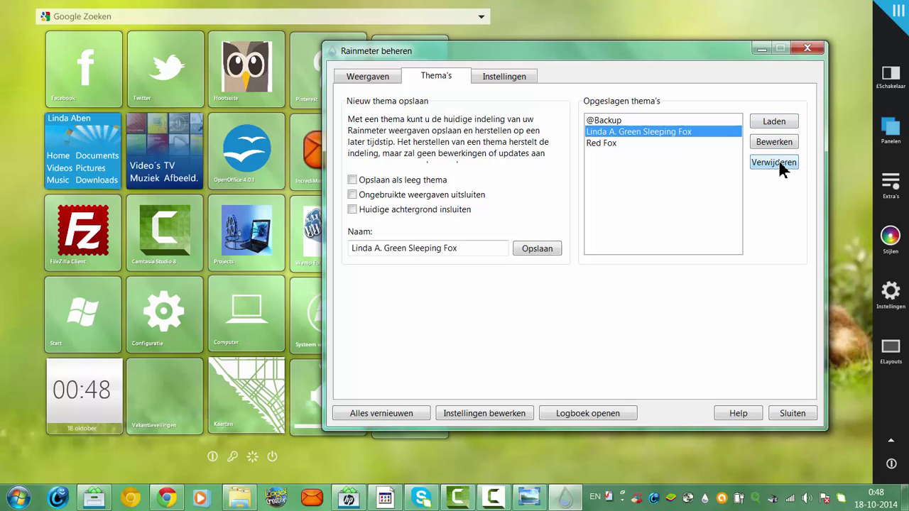
pyautogui.click(779, 163)
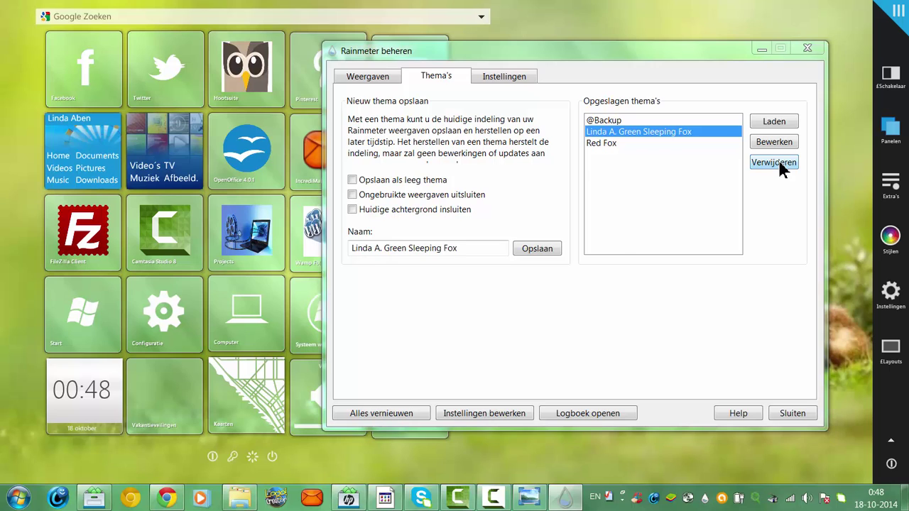
pyautogui.click(520, 298)
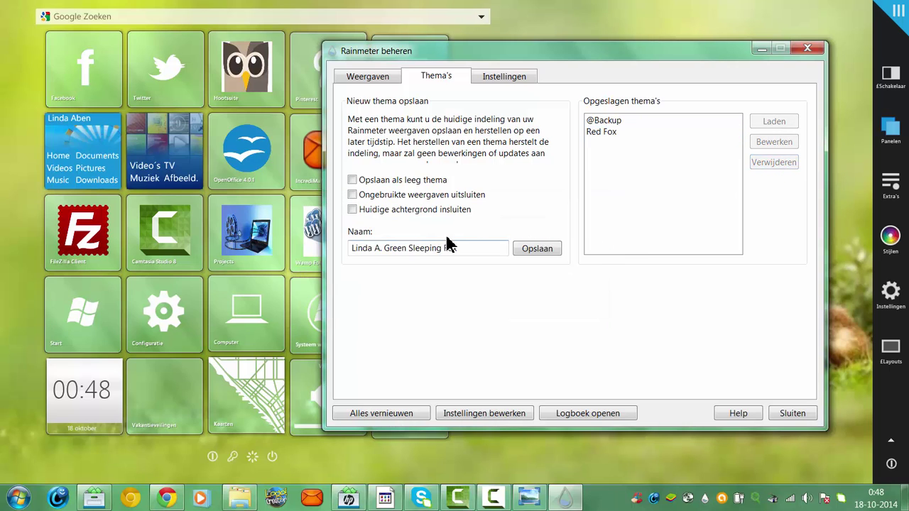
# Step: Save the current layout with its background included, adding "power" to the end of the Green Sleeping Fox theme name
pyautogui.click(357, 211)
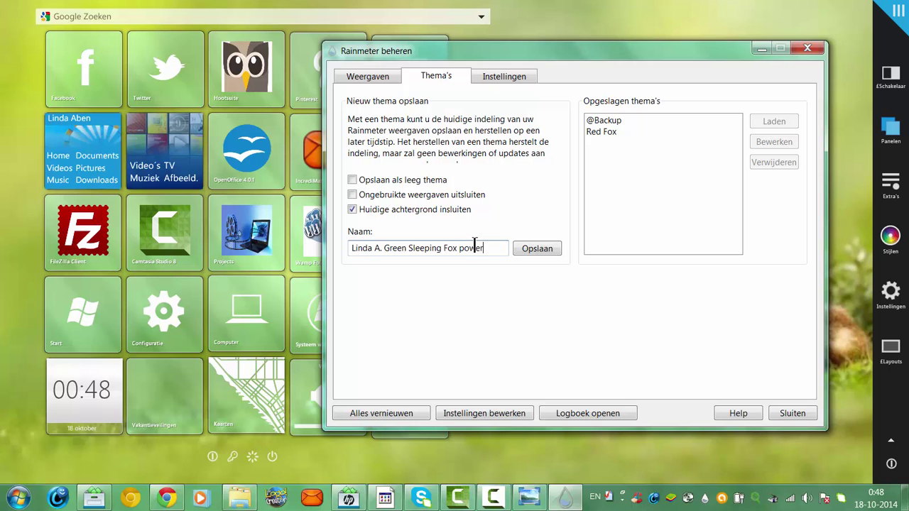
pyautogui.click(546, 250)
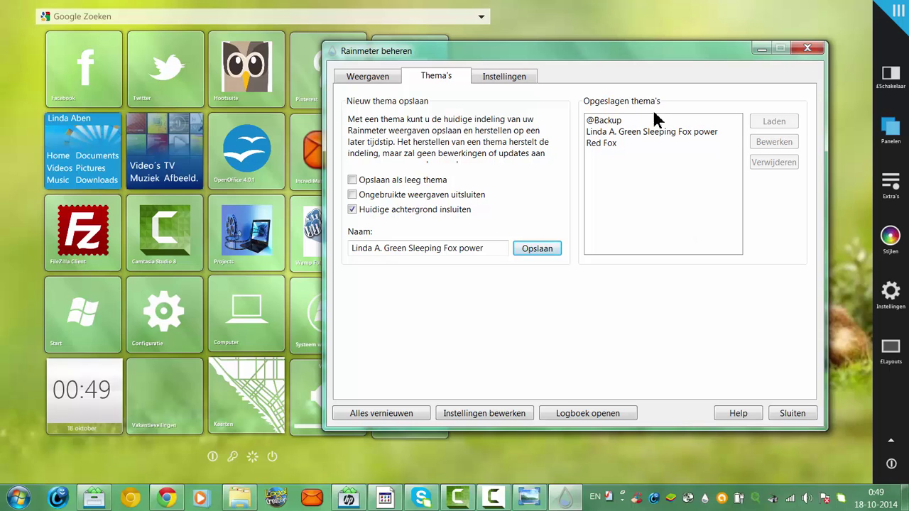
# Step: Load the saved "Red Fox" theme and close the Rainmeter manager
pyautogui.click(606, 145)
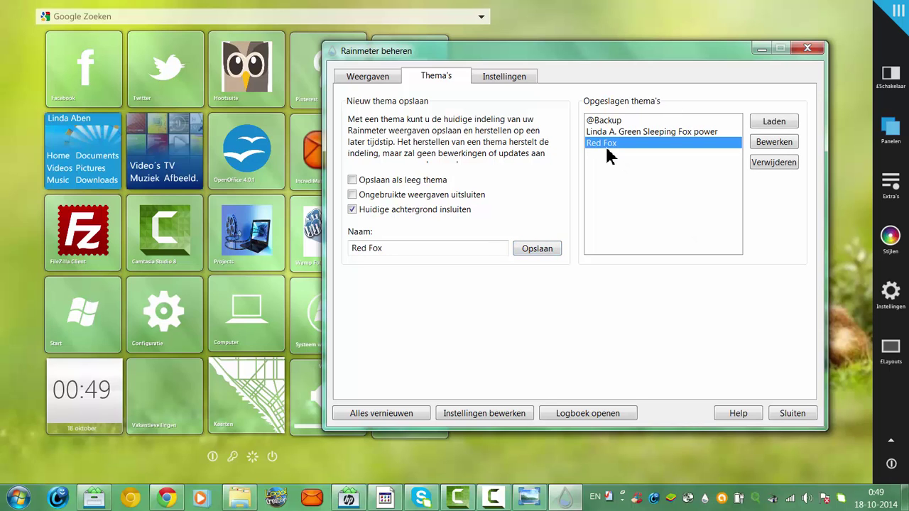
pyautogui.click(773, 122)
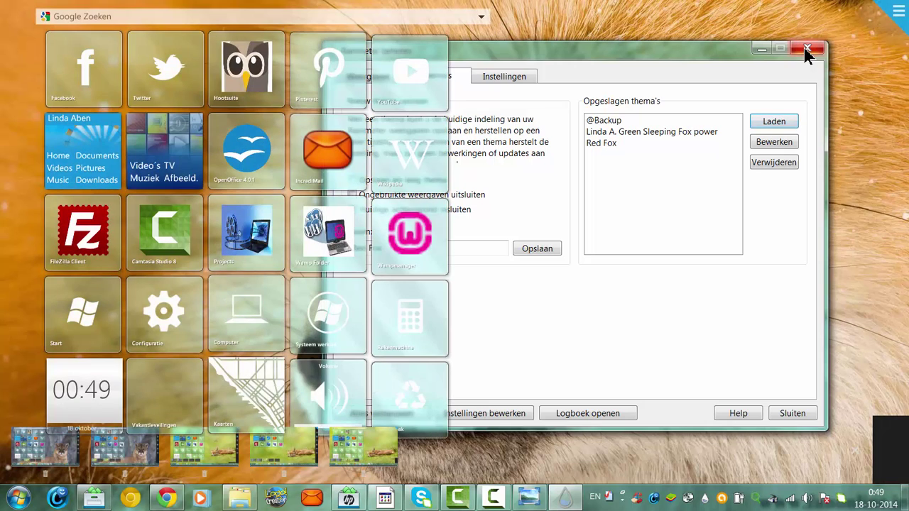
pyautogui.click(806, 49)
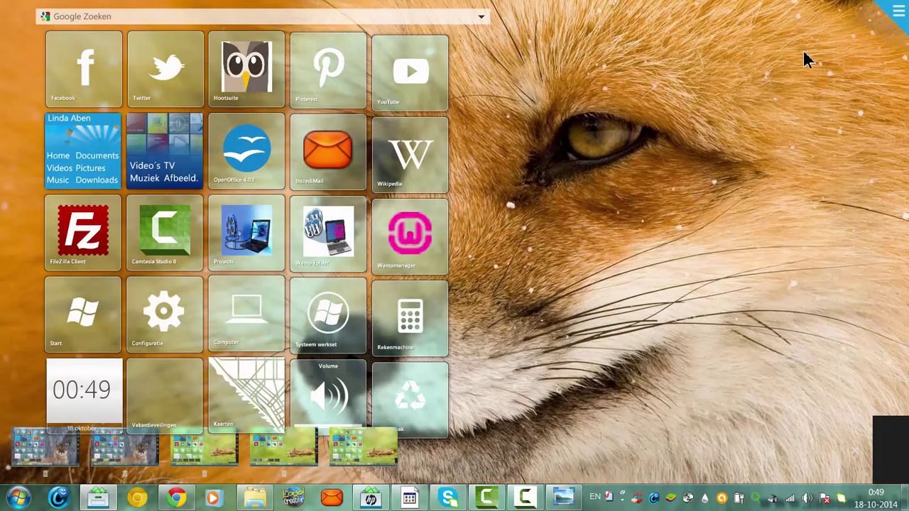
# Step: Add the Power Buttons extra from the gallery's second page below the tiles on the Red Fox desktop, and close the gallery
pyautogui.click(899, 10)
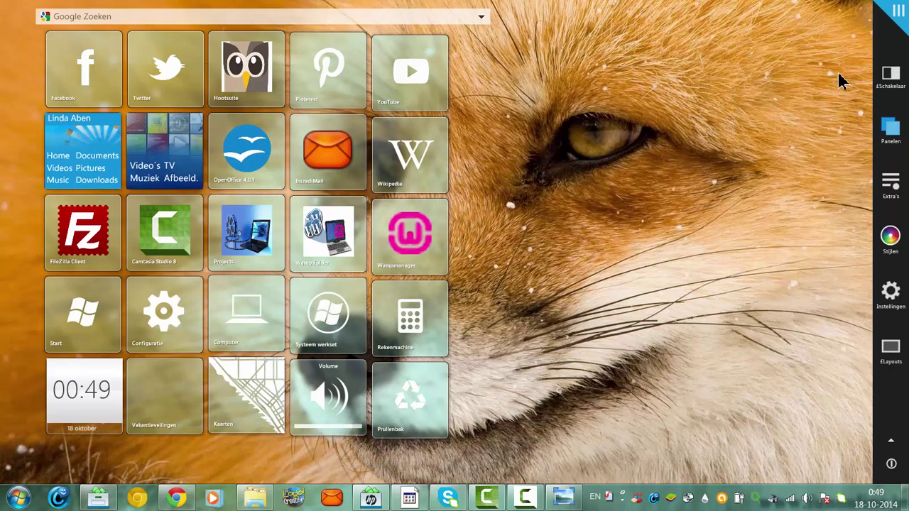
pyautogui.click(892, 193)
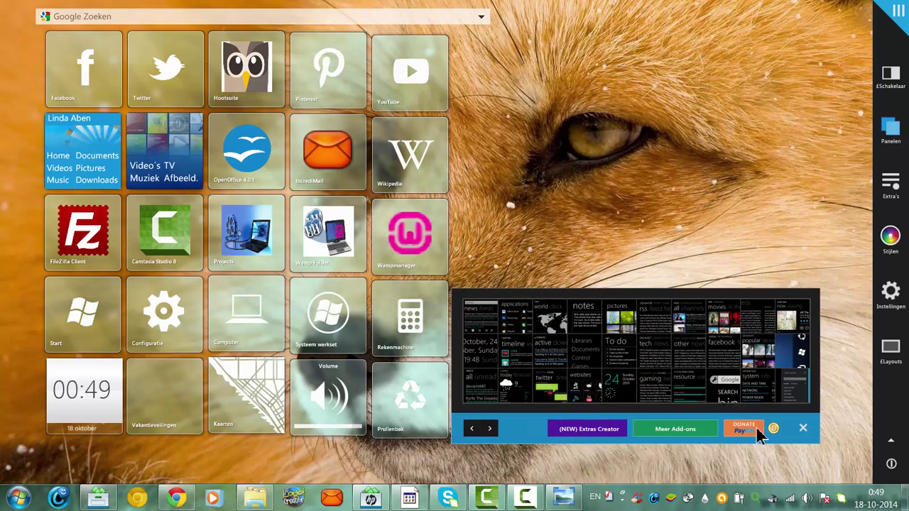
pyautogui.click(491, 430)
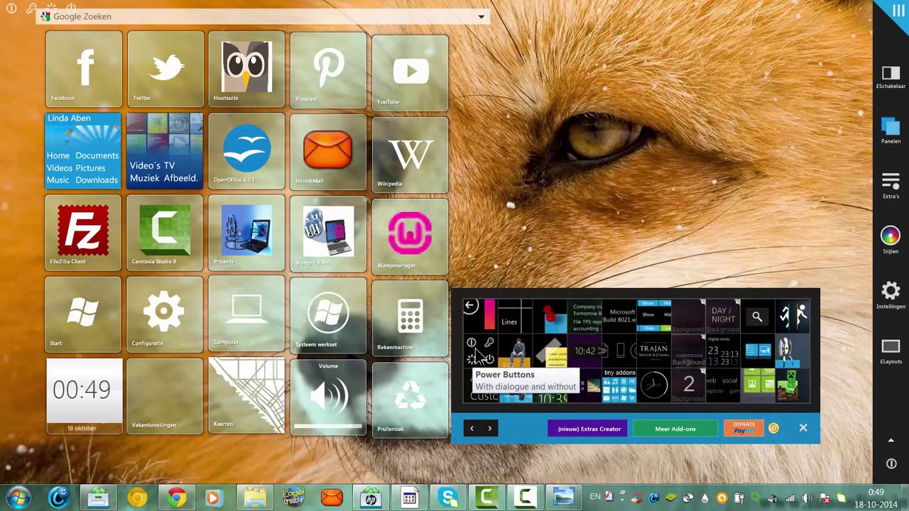
pyautogui.moveTo(477, 354); pyautogui.dragTo(245, 461)
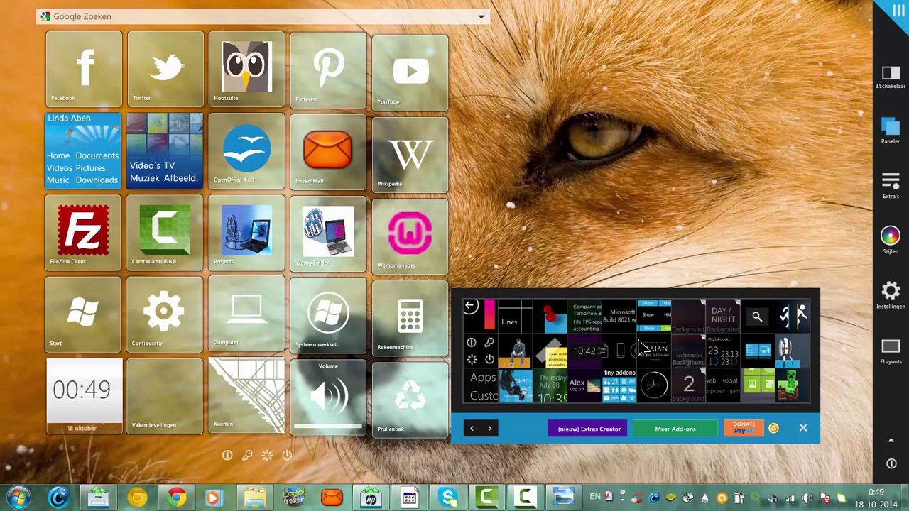
pyautogui.click(804, 430)
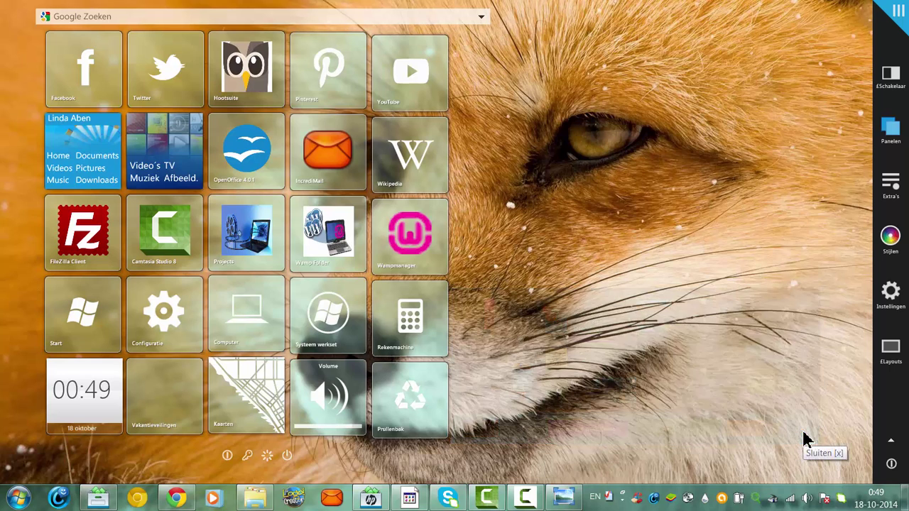
# Step: Reopen the Rainmeter manager's saved themes and delete the "Red Fox" theme
pyautogui.click(706, 500)
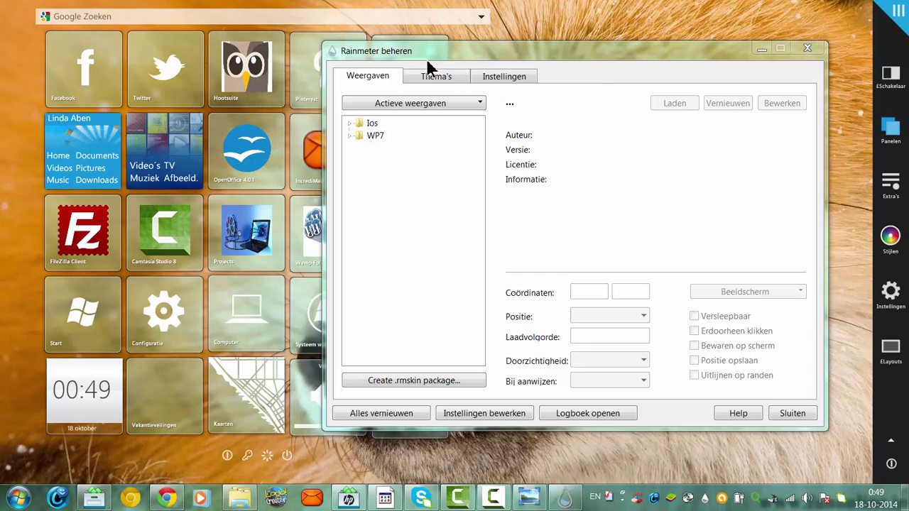
pyautogui.click(438, 77)
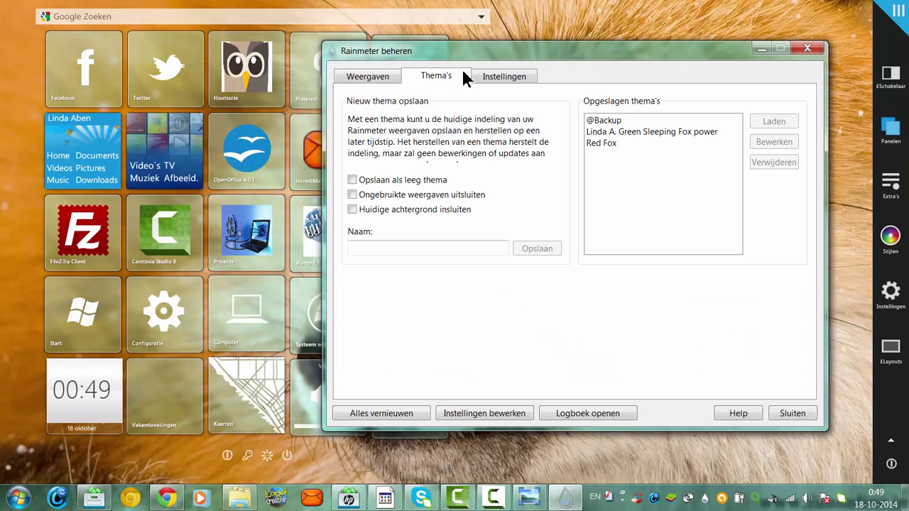
pyautogui.click(596, 144)
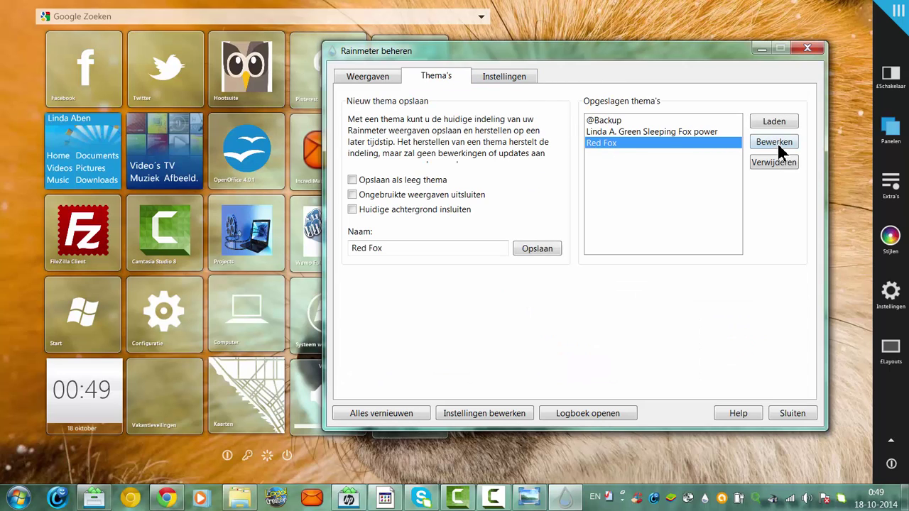
pyautogui.click(788, 163)
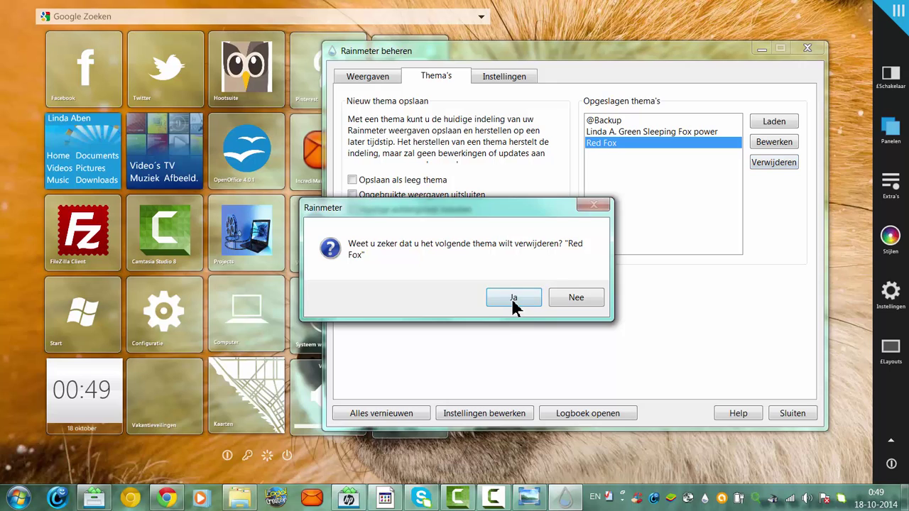
pyautogui.click(513, 298)
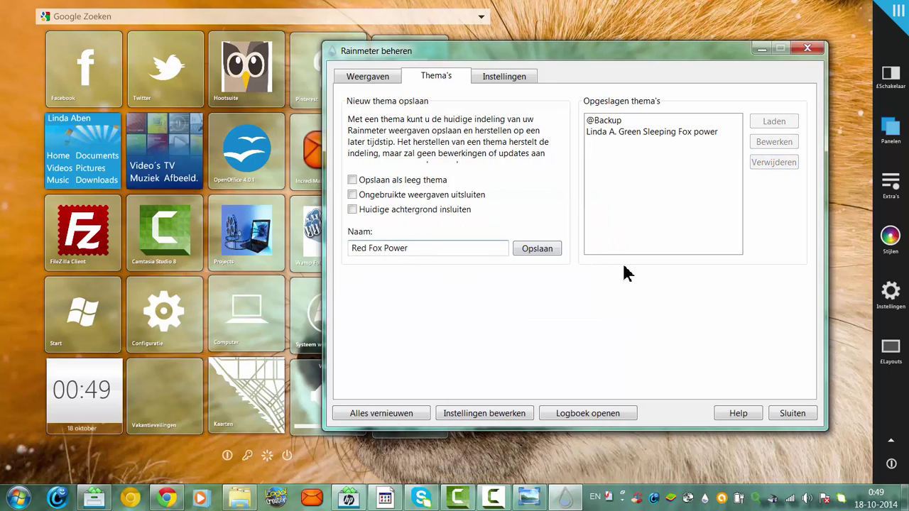
# Step: Save the current layout as a theme named "Red Fox Power" with the current background included
pyautogui.click(352, 210)
pyautogui.click(548, 256)
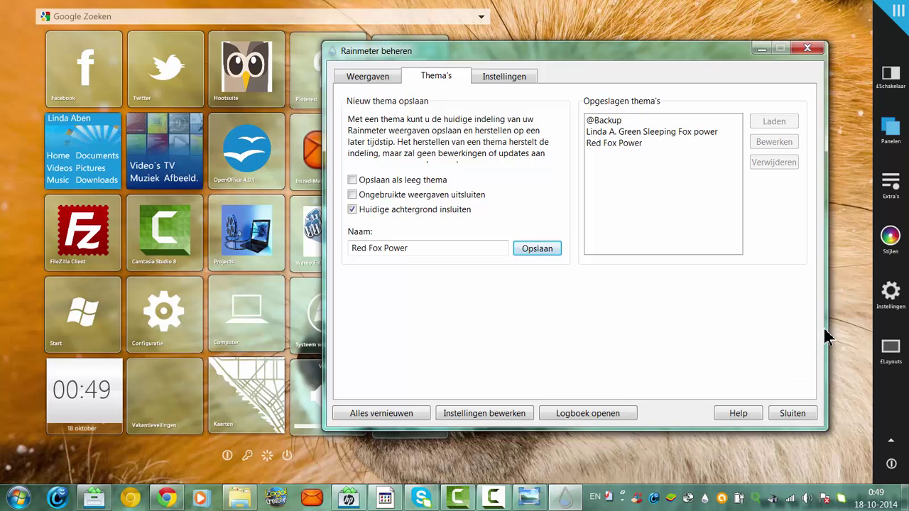
pyautogui.click(529, 249)
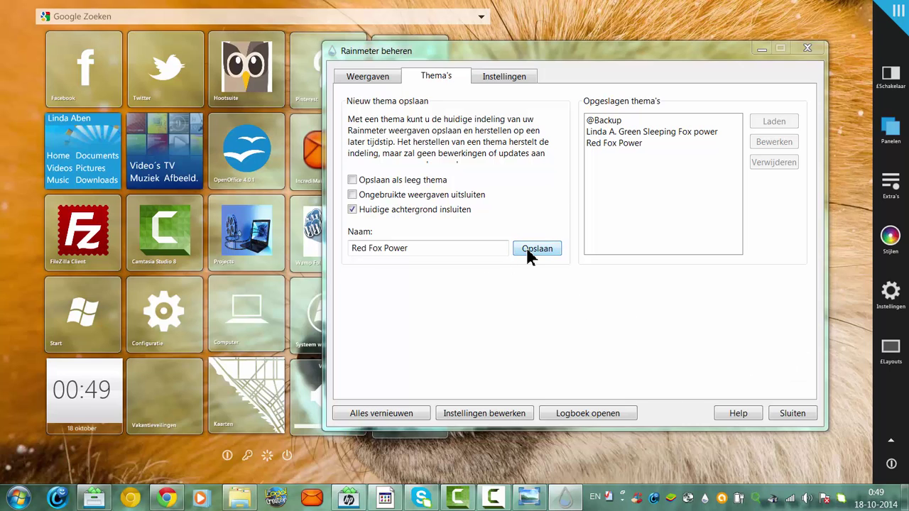
pyautogui.click(463, 311)
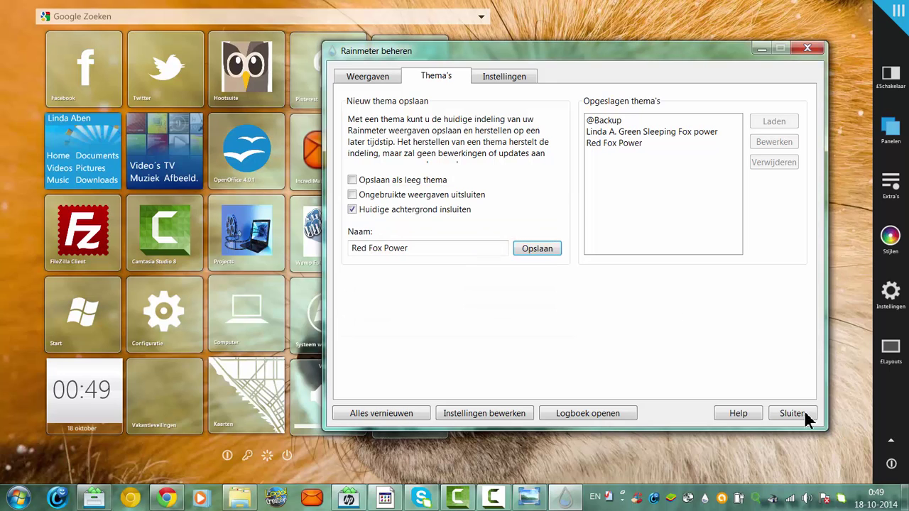
# Step: Load the saved Green Sleeping Fox power theme
pyautogui.click(643, 131)
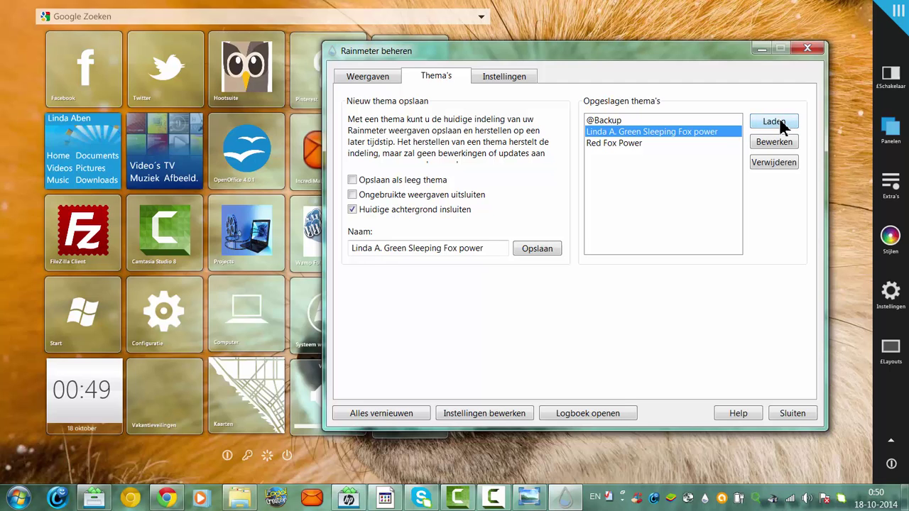
pyautogui.click(776, 121)
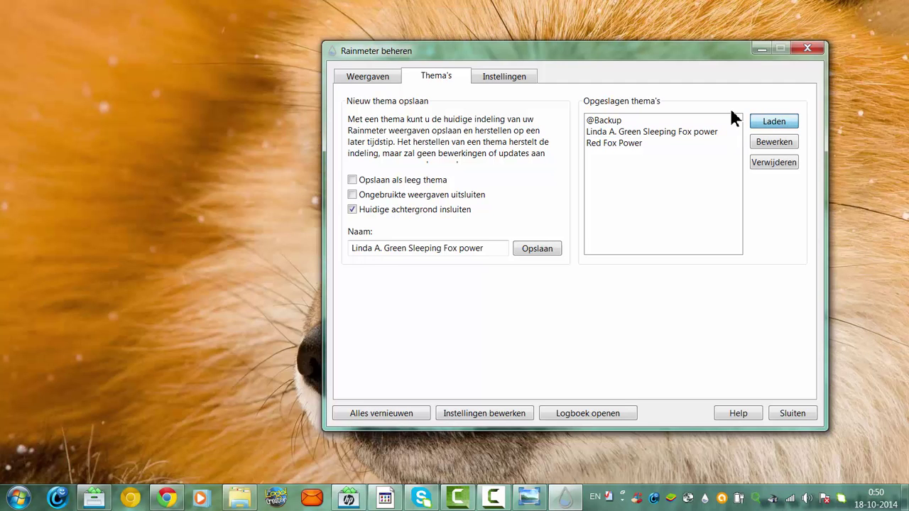